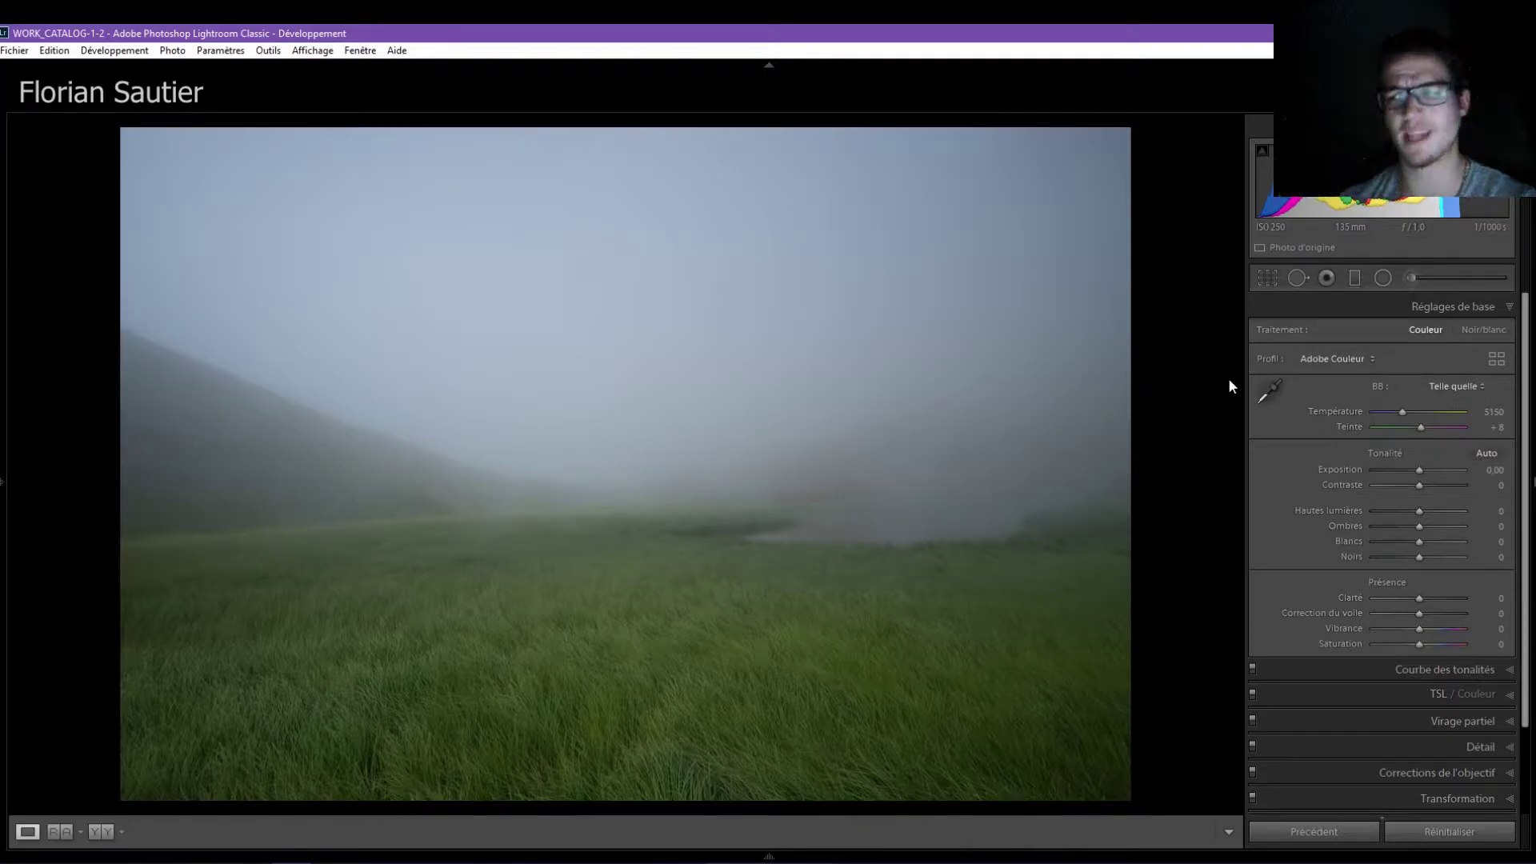
Enable the lens correction profile and choose Samyang as the lens make, with the Samyang 12mm f/2 NCS CS model.
{"action": "scroll", "coordinate": [1264, 520], "scroll_direction": "down", "scroll_amount": 2}
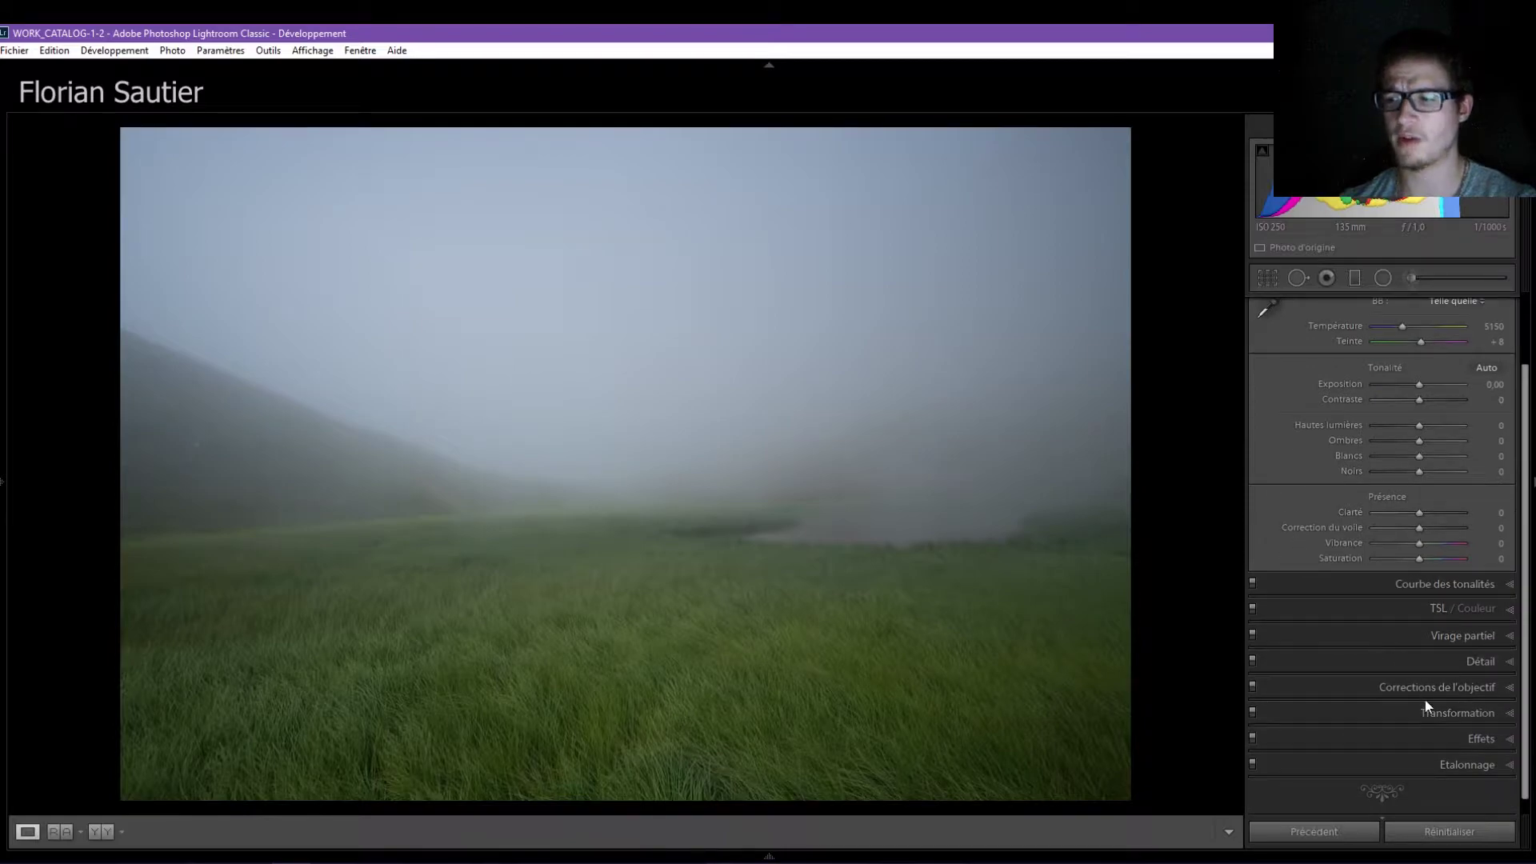
{"action": "left_click", "coordinate": [1439, 688]}
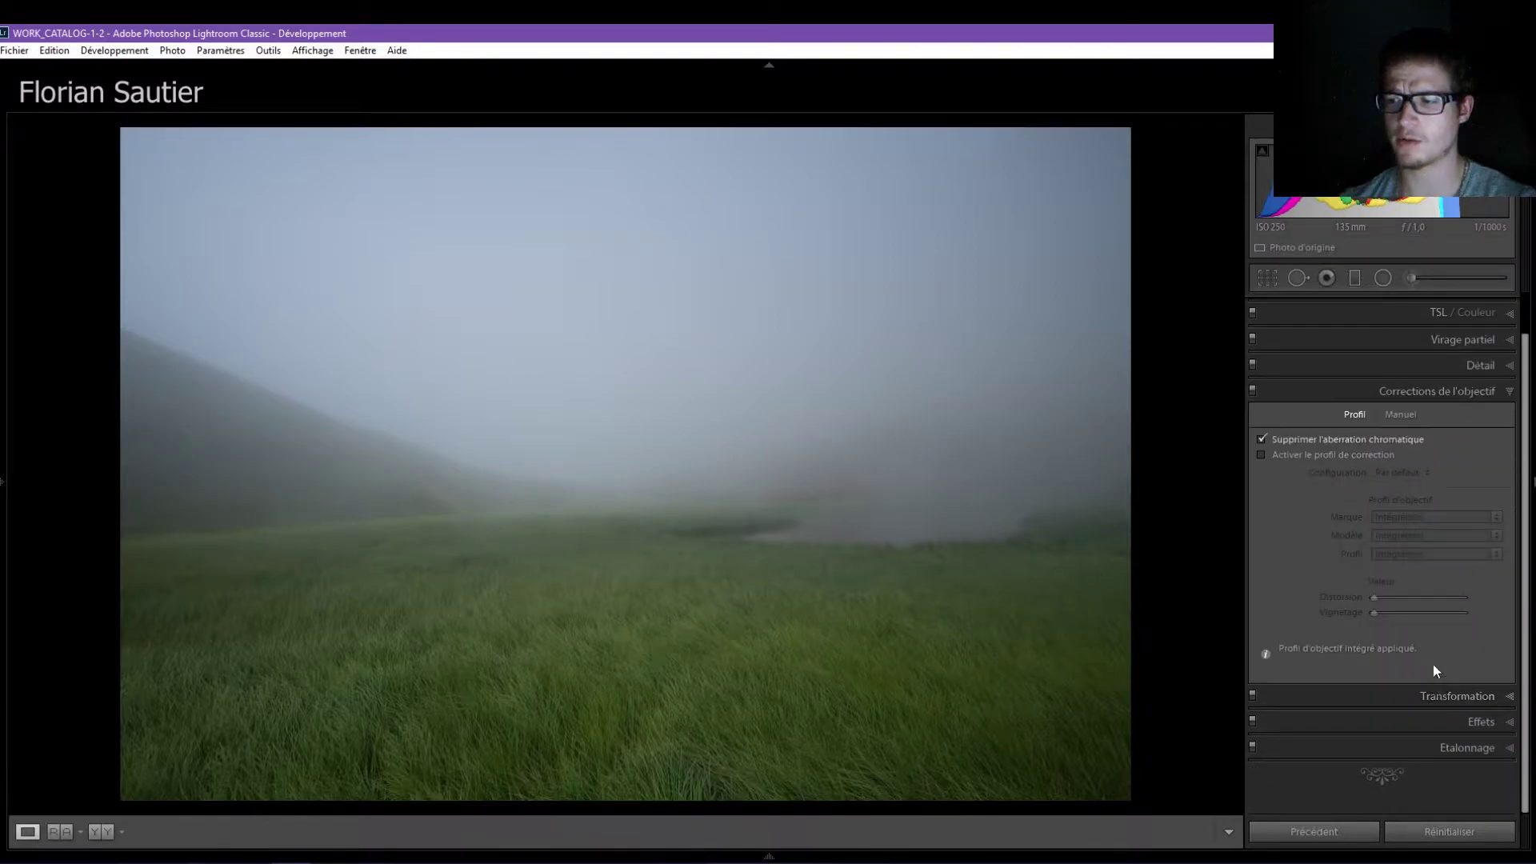
{"action": "left_click", "coordinate": [1324, 454]}
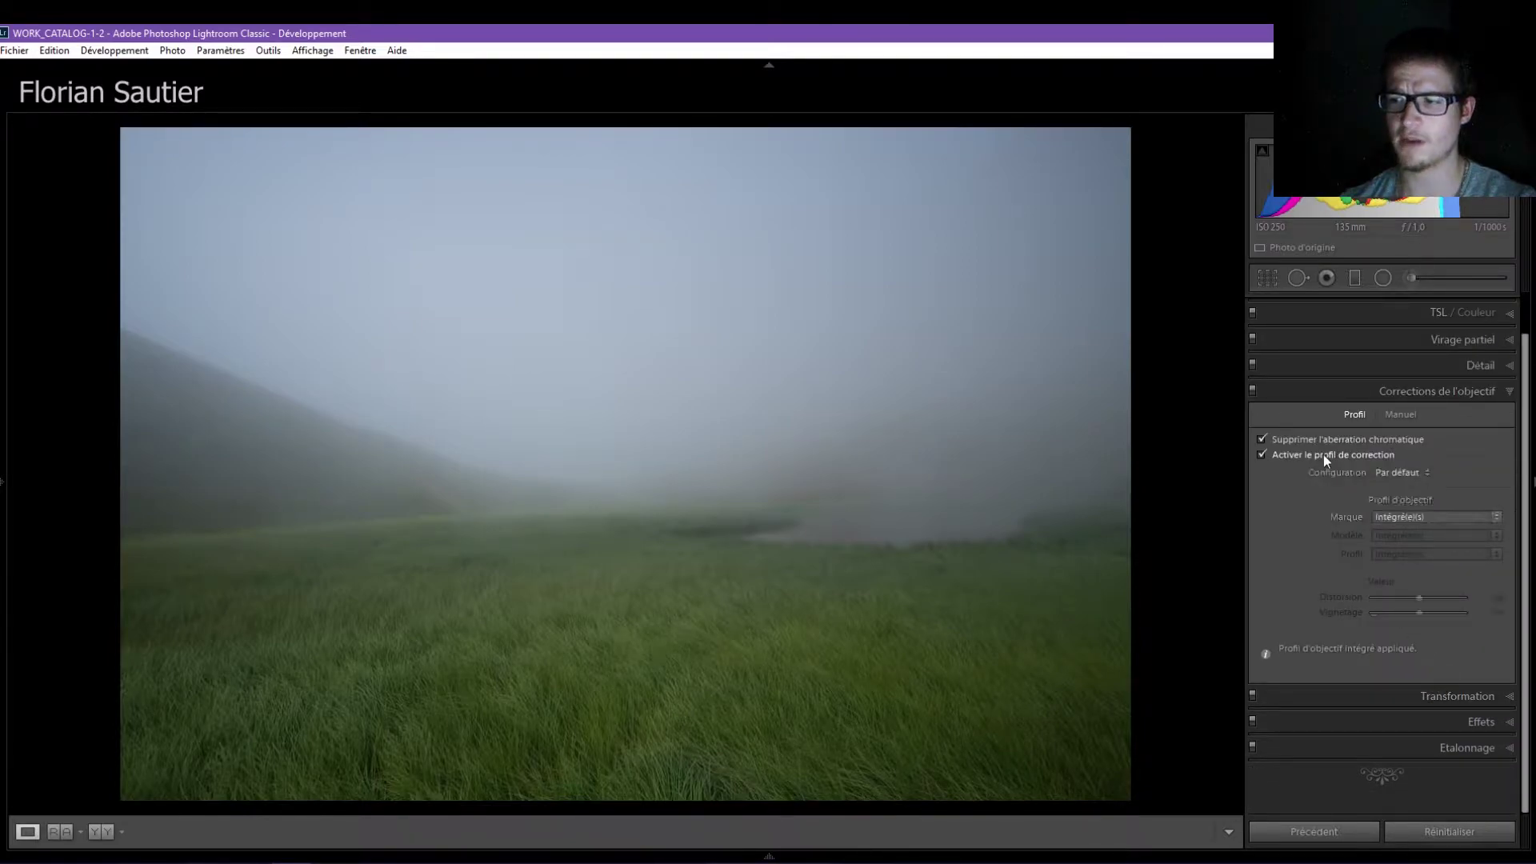
{"action": "left_click", "coordinate": [1417, 520]}
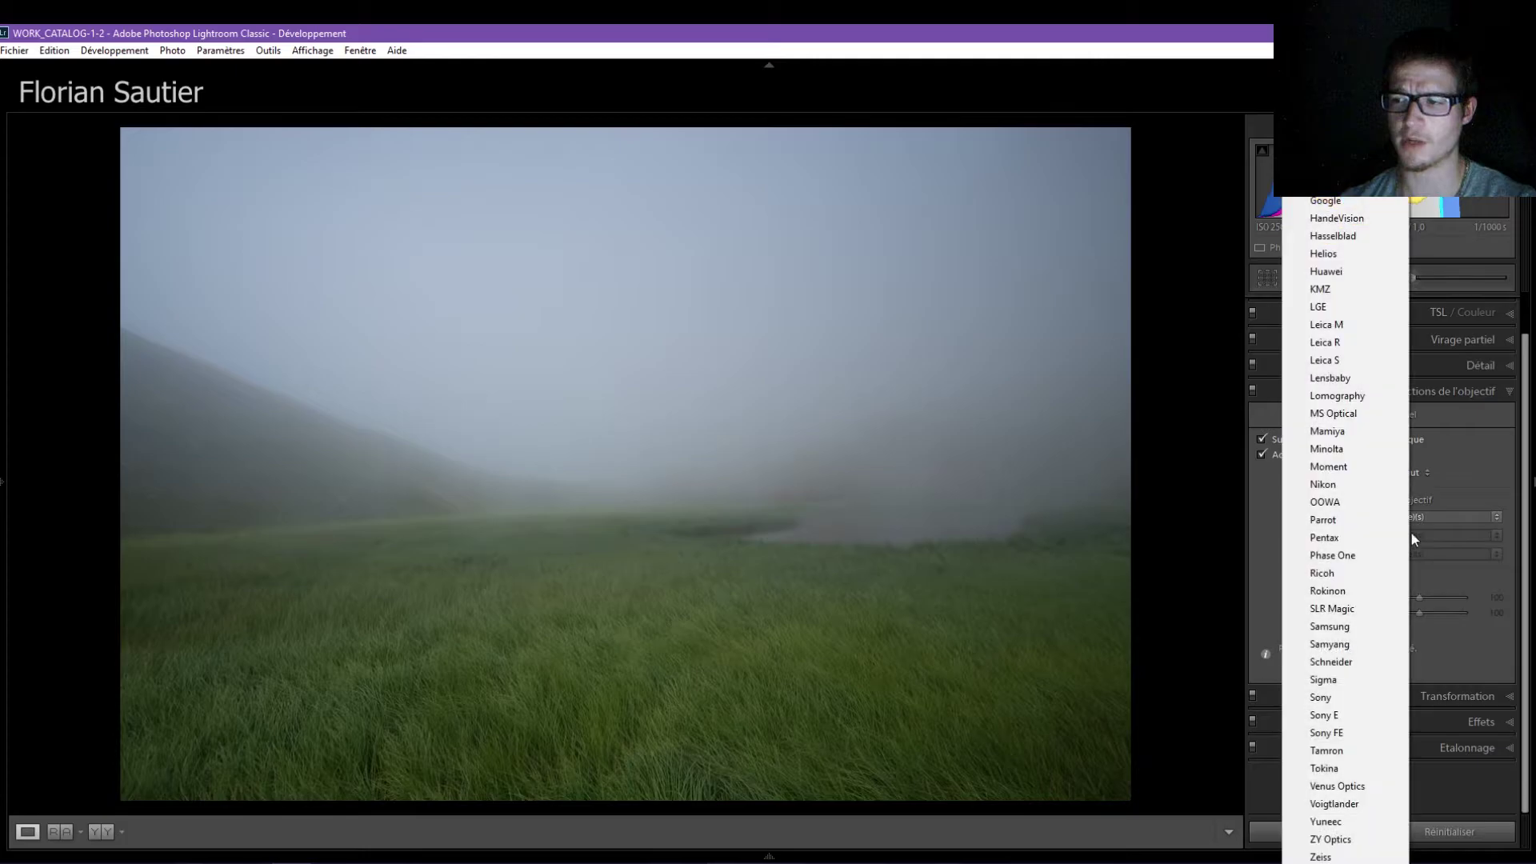
{"action": "left_click", "coordinate": [1358, 645]}
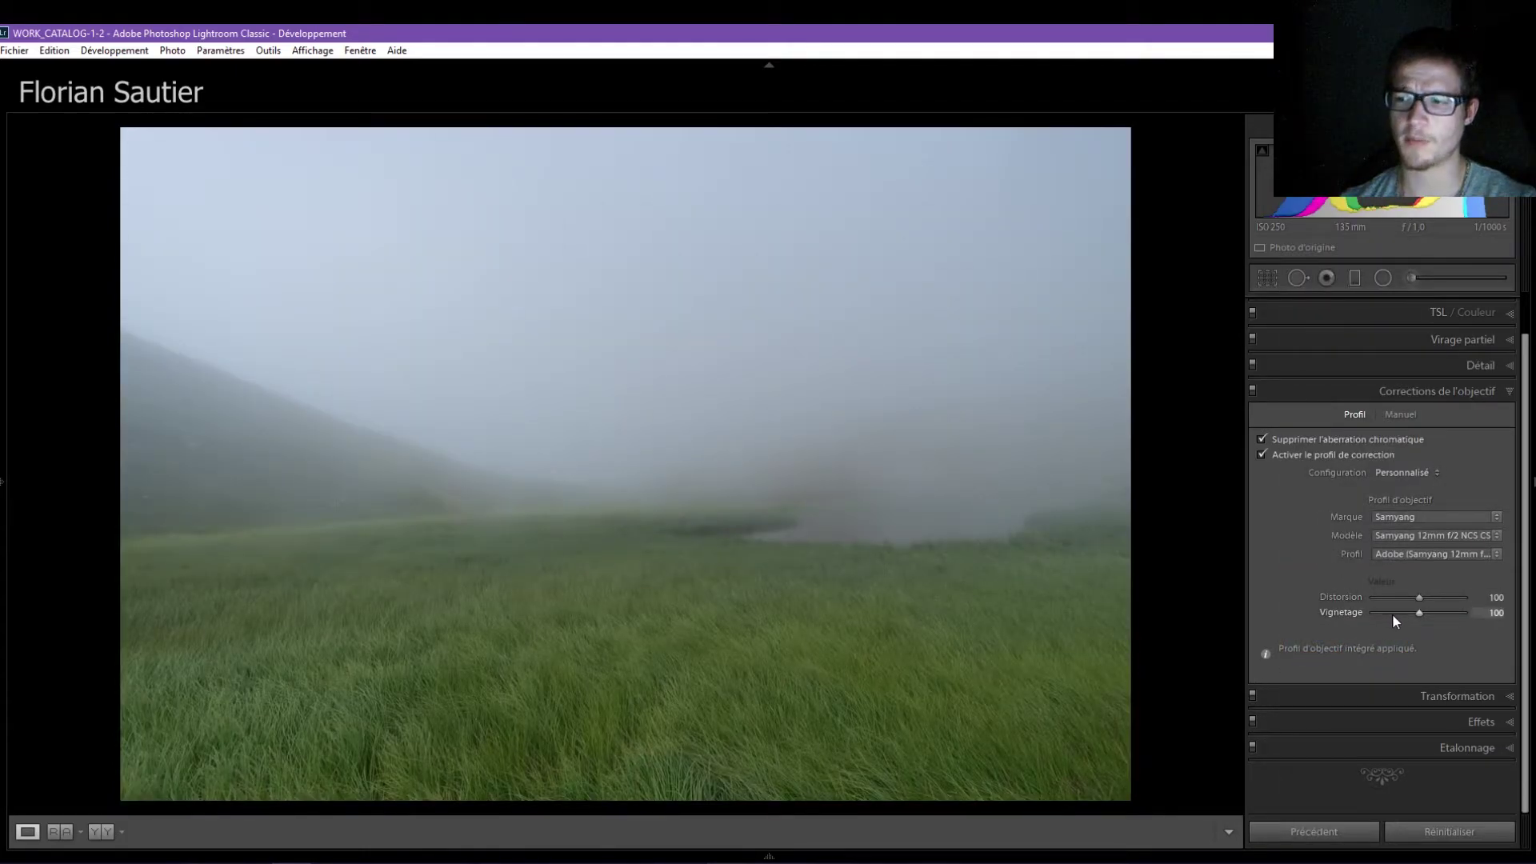
Compare the photo with the lens profile off and on, and set the profile's vignetting correction to 0.
{"action": "left_click", "coordinate": [1305, 458]}
{"action": "left_click", "coordinate": [1305, 458]}
{"action": "left_click", "coordinate": [1413, 600]}
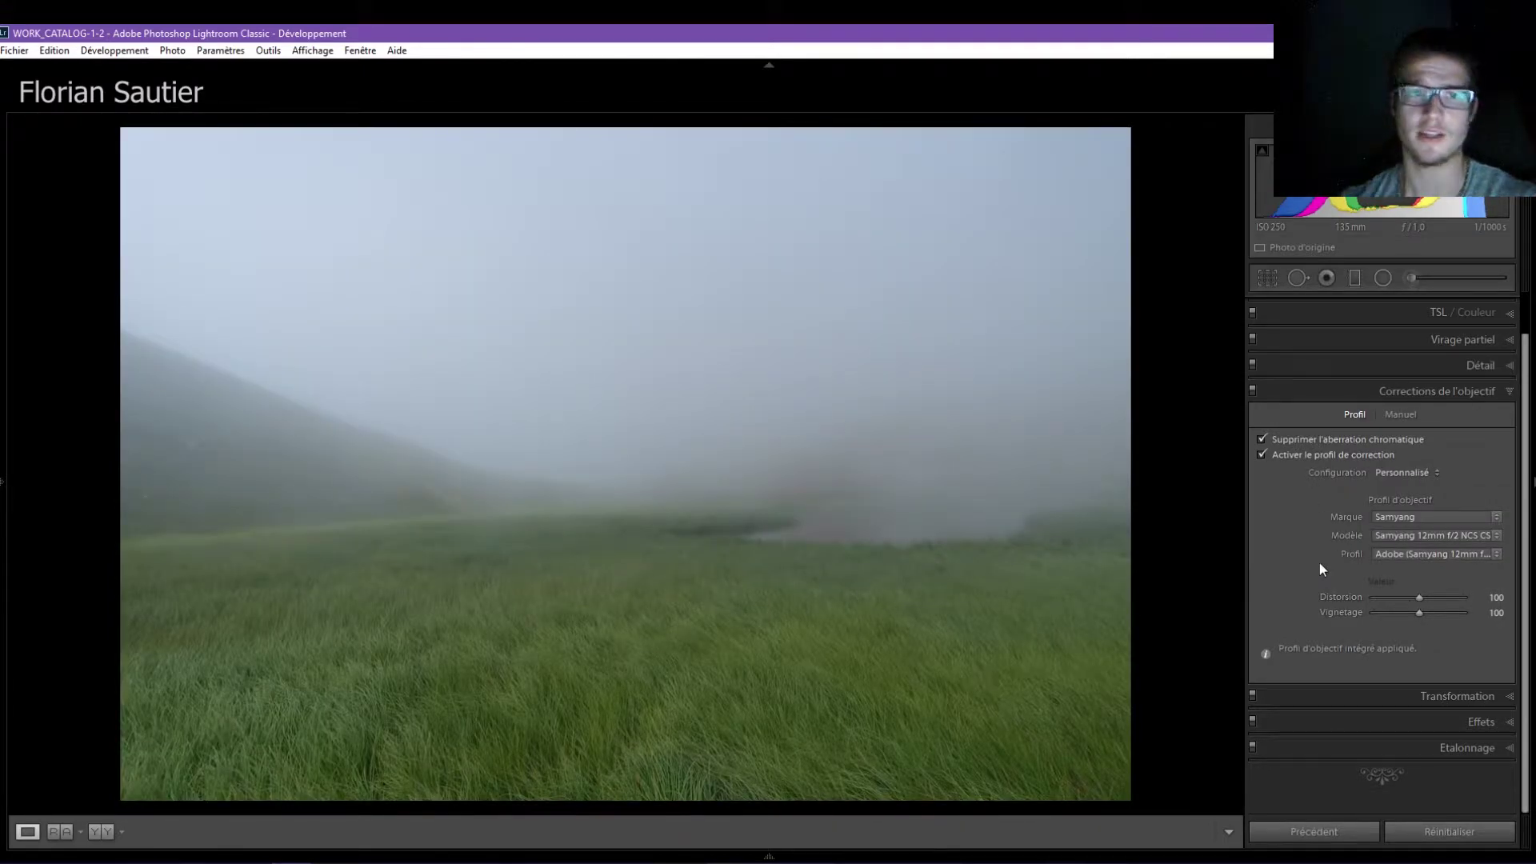
{"action": "left_click_drag", "start_coordinate": [1414, 616], "coordinate": [1412, 616]}
{"action": "left_click_drag", "start_coordinate": [1316, 616], "coordinate": [1188, 616]}
Crop the photo to a 16 x 9 aspect ratio and apply the crop.
{"action": "scroll", "coordinate": [1313, 435], "scroll_direction": "up", "scroll_amount": 1}
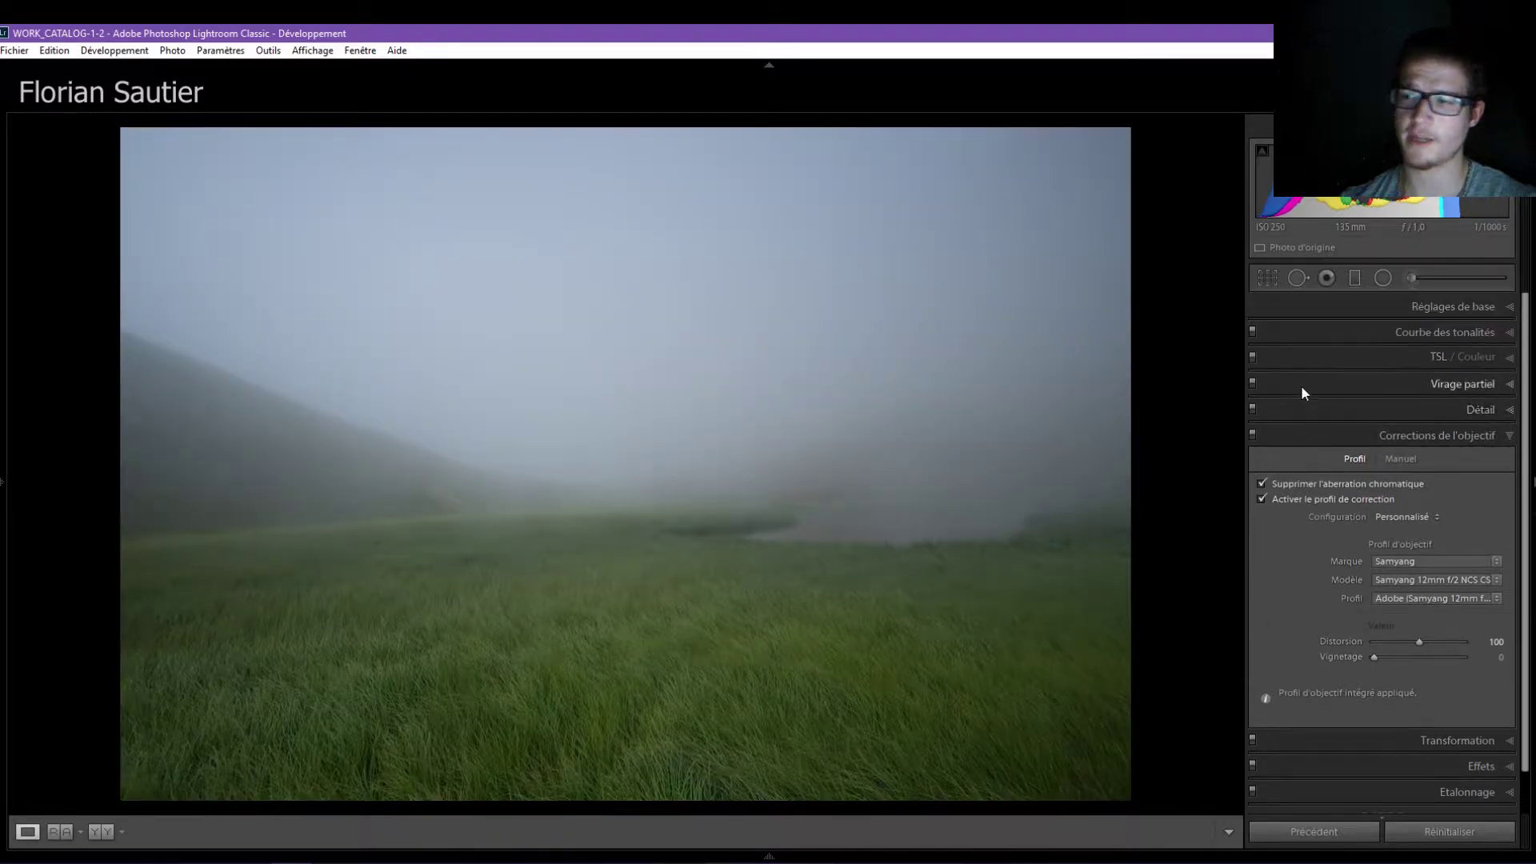
{"action": "left_click", "coordinate": [1434, 305]}
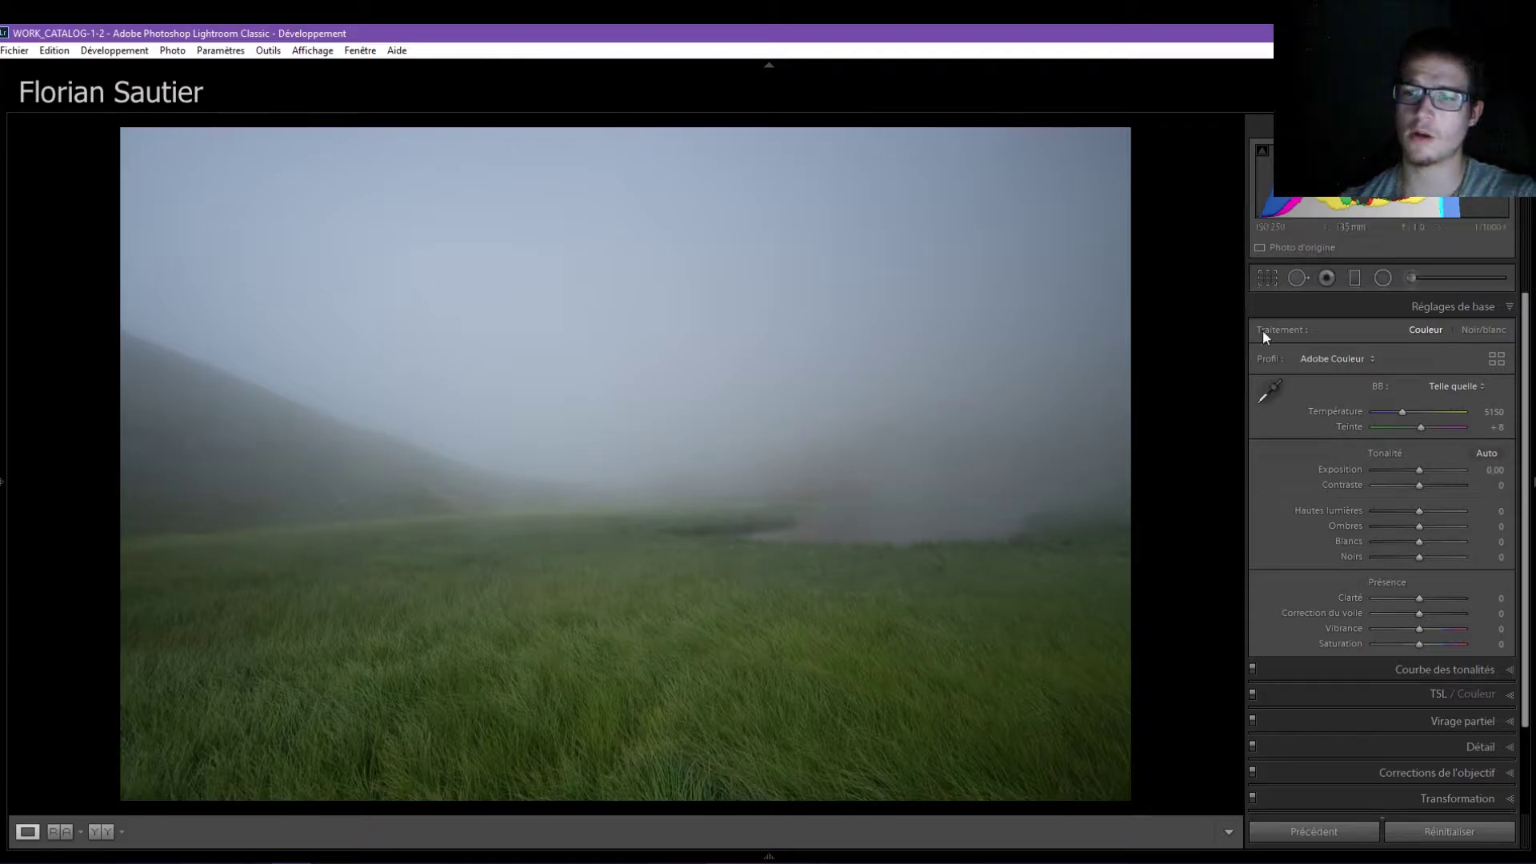
{"action": "left_click", "coordinate": [1270, 280]}
{"action": "left_click", "coordinate": [1437, 336]}
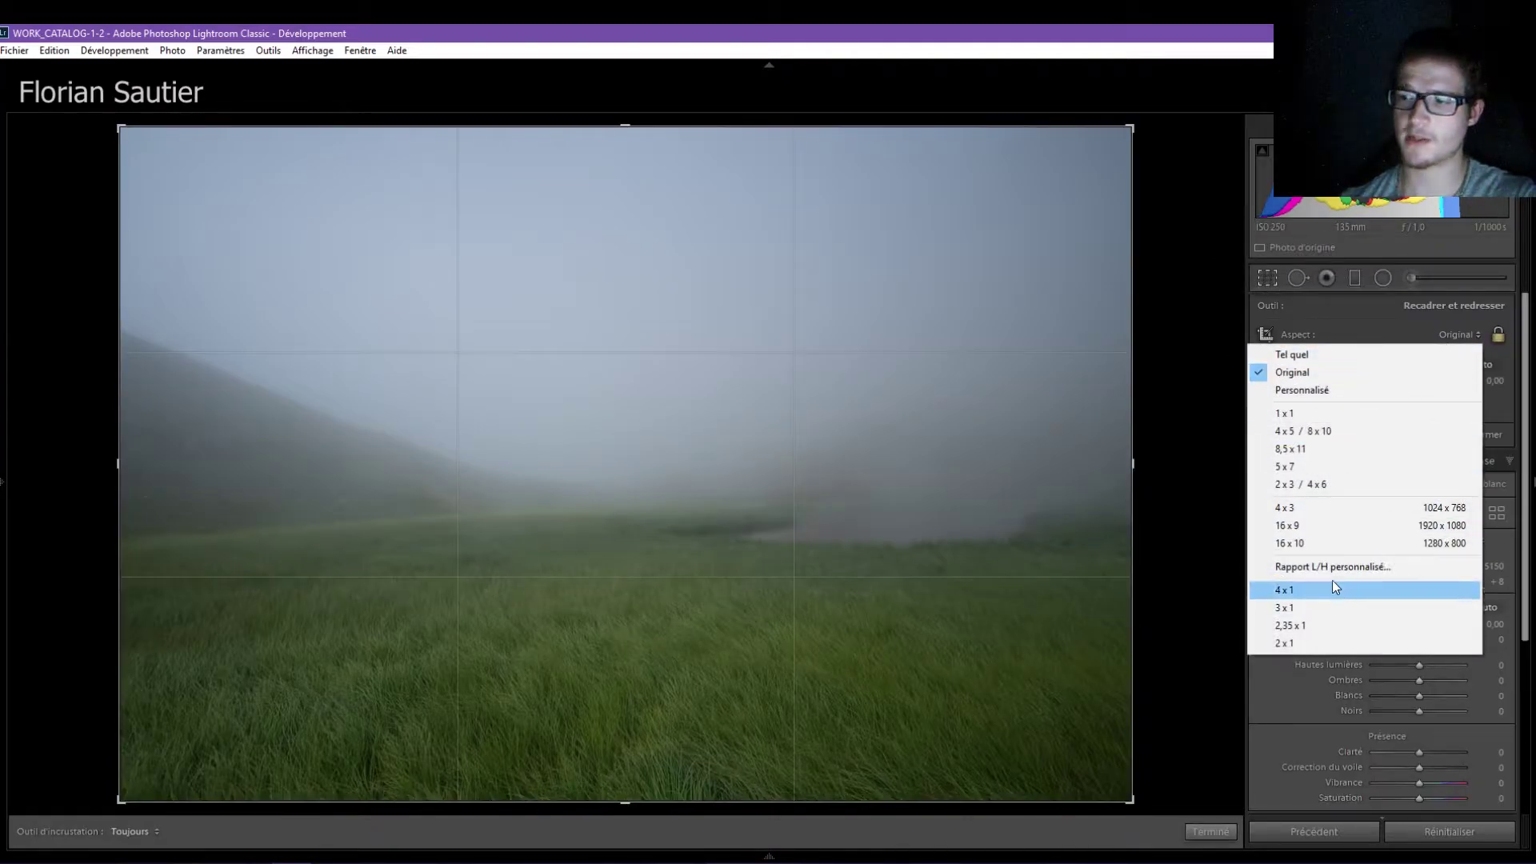
{"action": "left_click", "coordinate": [1324, 525]}
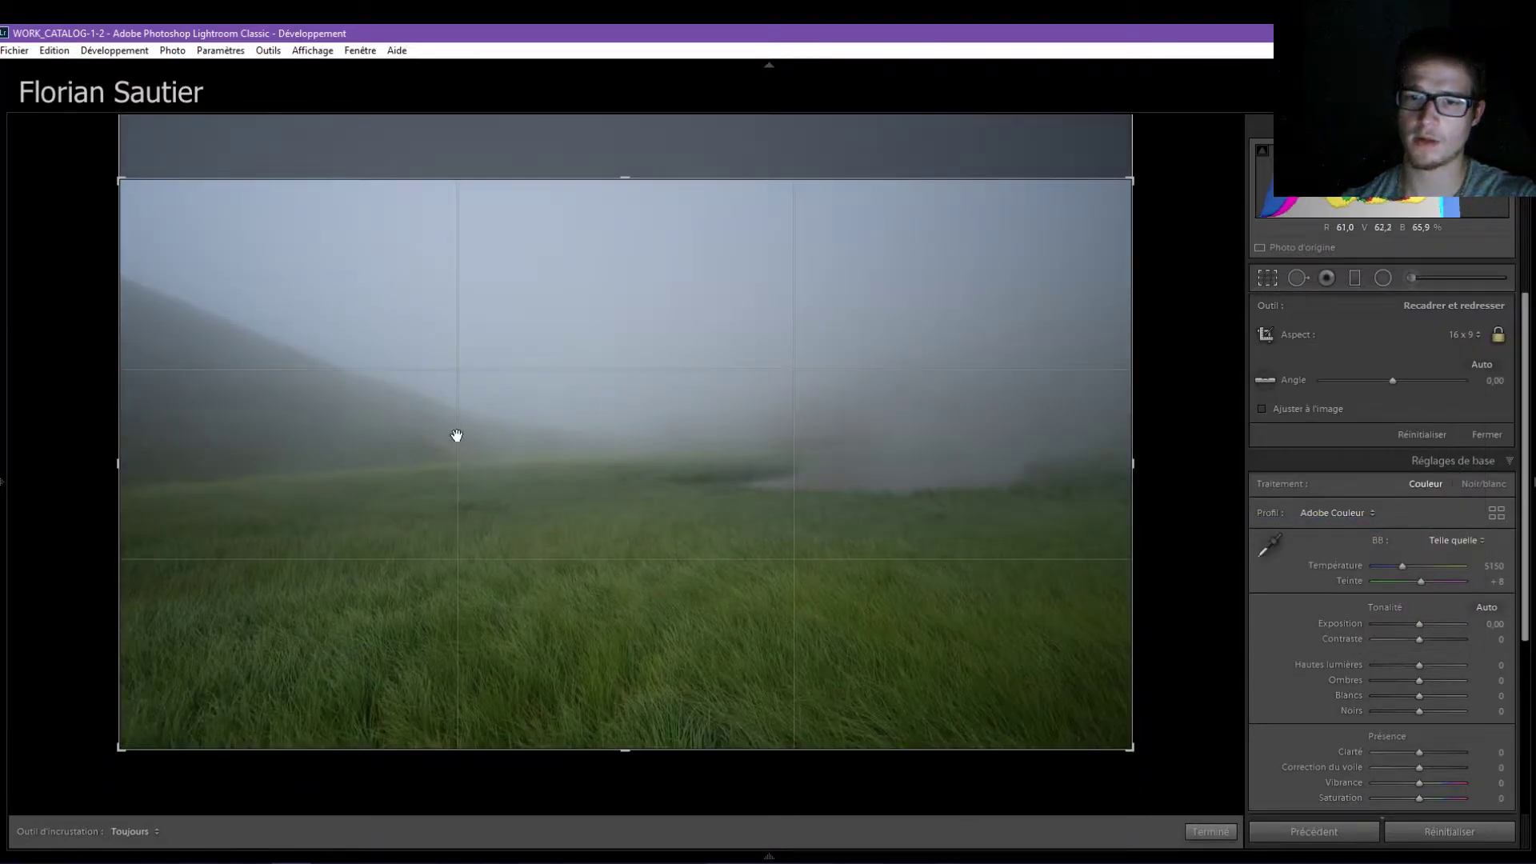
{"action": "mouse_move", "coordinate": [196, 477]}
{"action": "left_mouse_down"}
{"action": "mouse_move", "coordinate": [1087, 477]}
{"action": "mouse_move", "coordinate": [1214, 449]}
{"action": "left_mouse_up"}
{"action": "key", "text": "Return"}
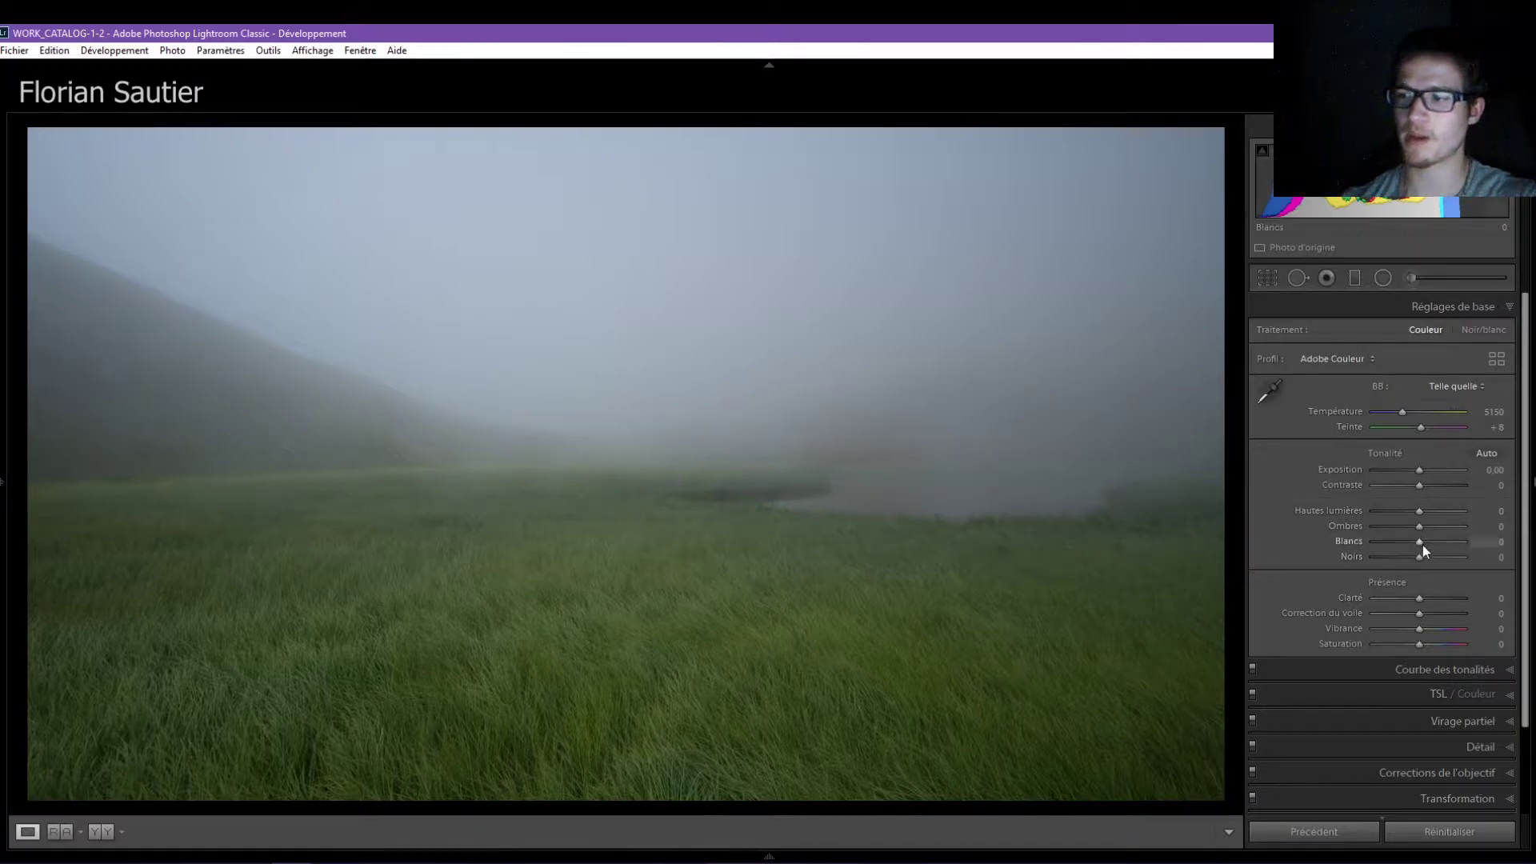
Set the basic adjustments to contrast +26, whites +37, blacks −28 and clarity +21.
{"action": "left_click", "coordinate": [1431, 485]}
{"action": "mouse_move", "coordinate": [1422, 545]}
{"action": "left_mouse_down"}
{"action": "mouse_move", "coordinate": [1442, 544]}
{"action": "mouse_move", "coordinate": [1407, 555]}
{"action": "left_mouse_up"}
{"action": "key", "text": "alt"}
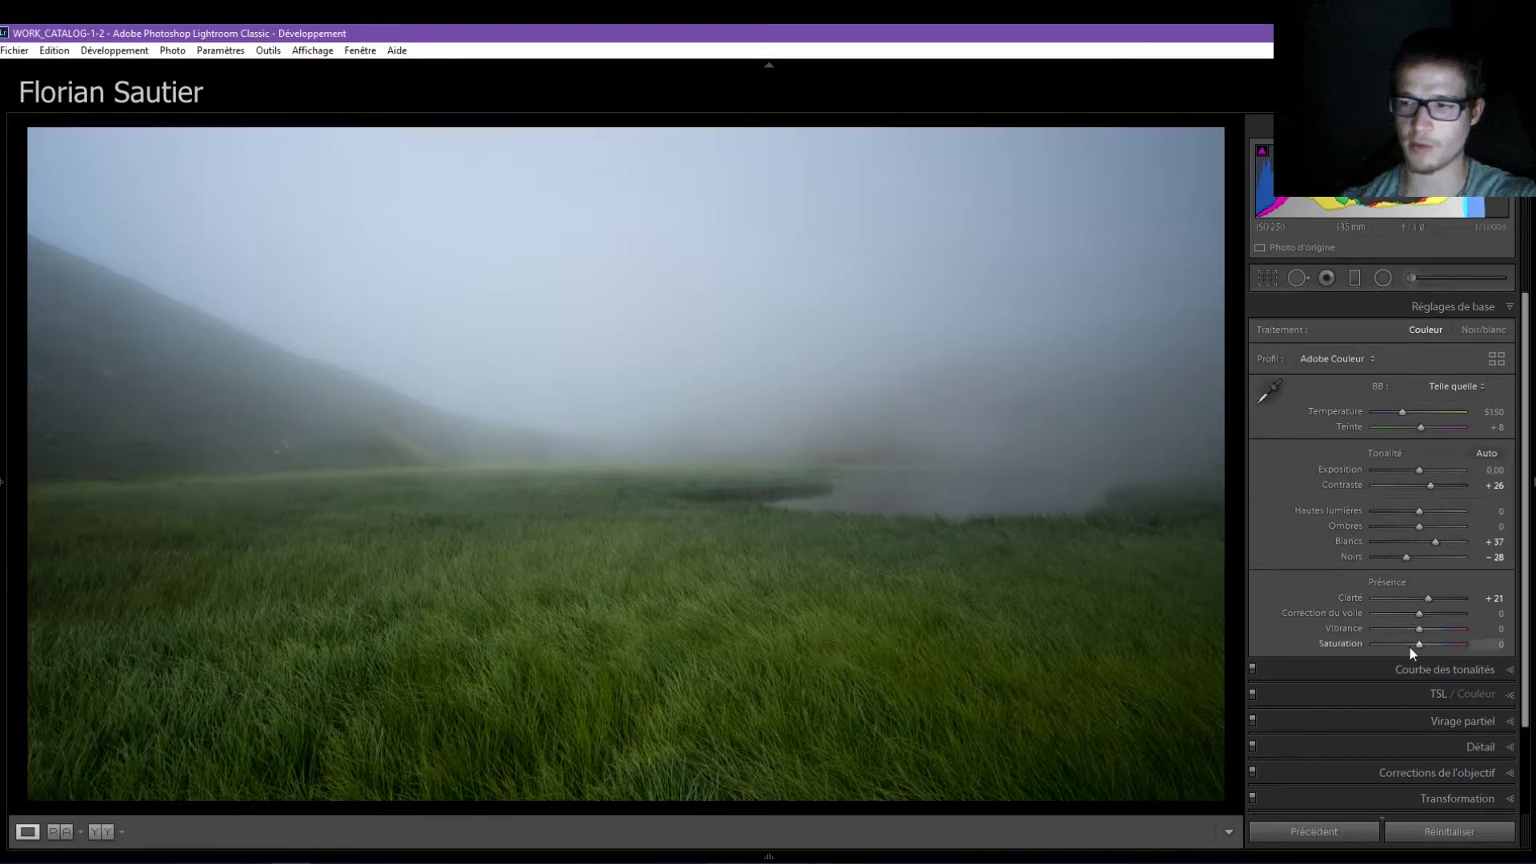
Set the dehaze correction to +24 and compare the photo before and after the edits.
{"action": "left_click_drag", "start_coordinate": [1421, 611], "coordinate": [1424, 612]}
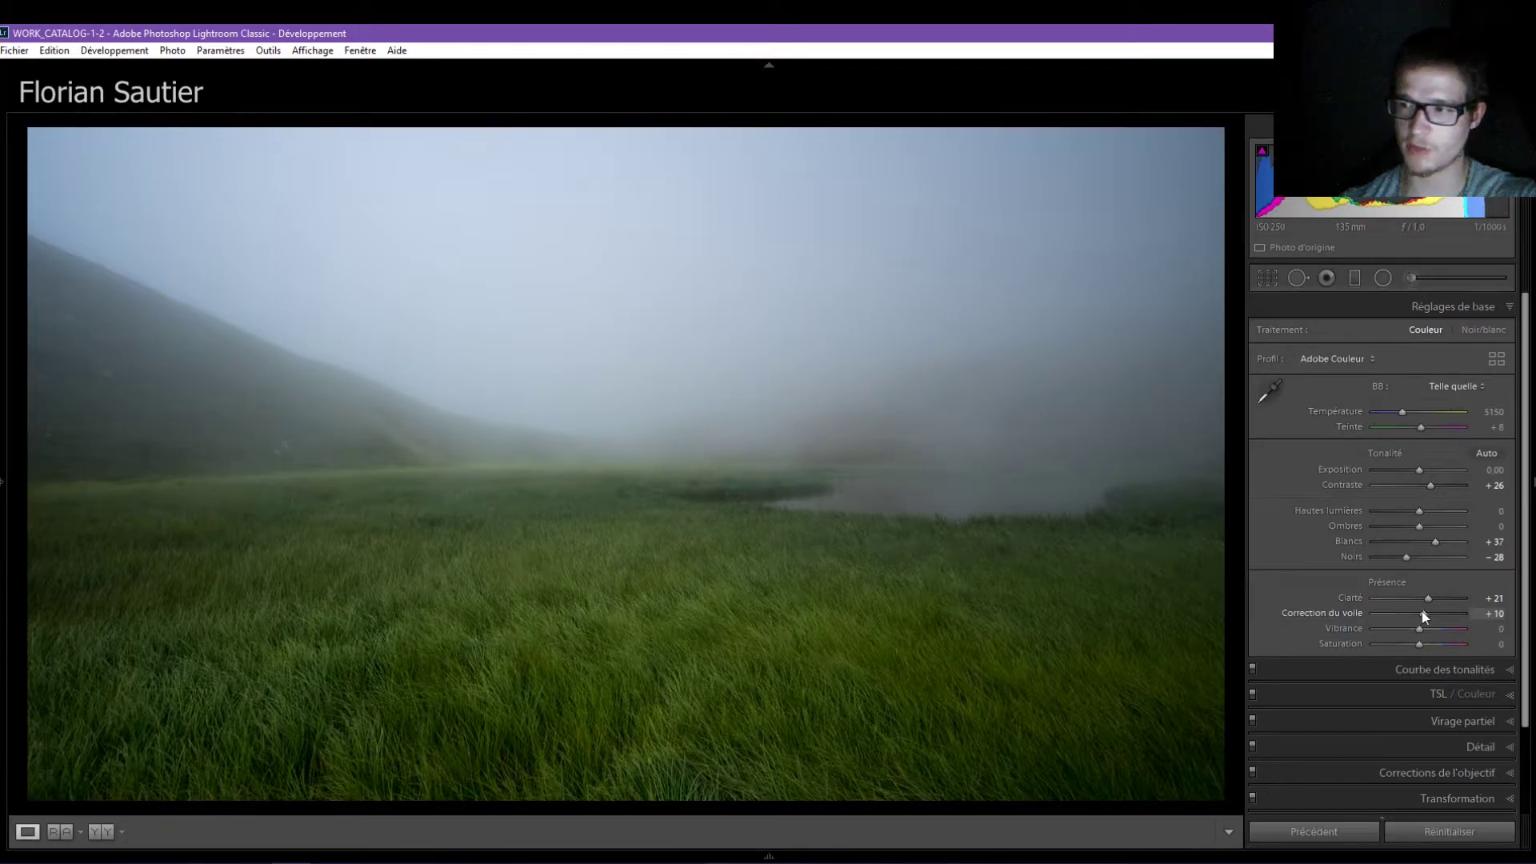
{"action": "left_click_drag", "start_coordinate": [1428, 611], "coordinate": [1431, 611]}
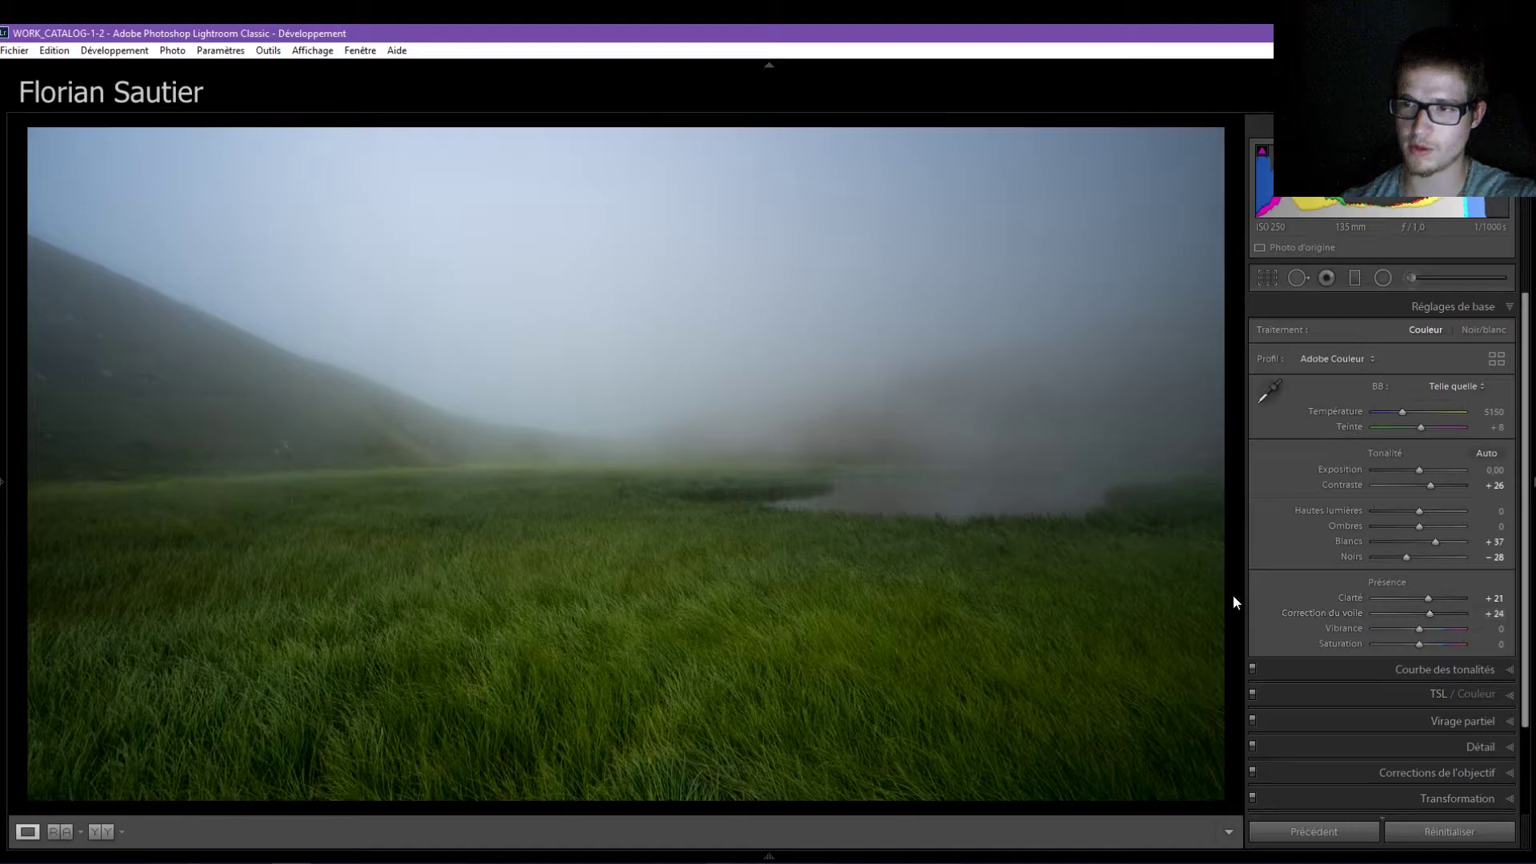
{"action": "scroll", "coordinate": [1272, 656], "scroll_direction": "down", "scroll_amount": 1}
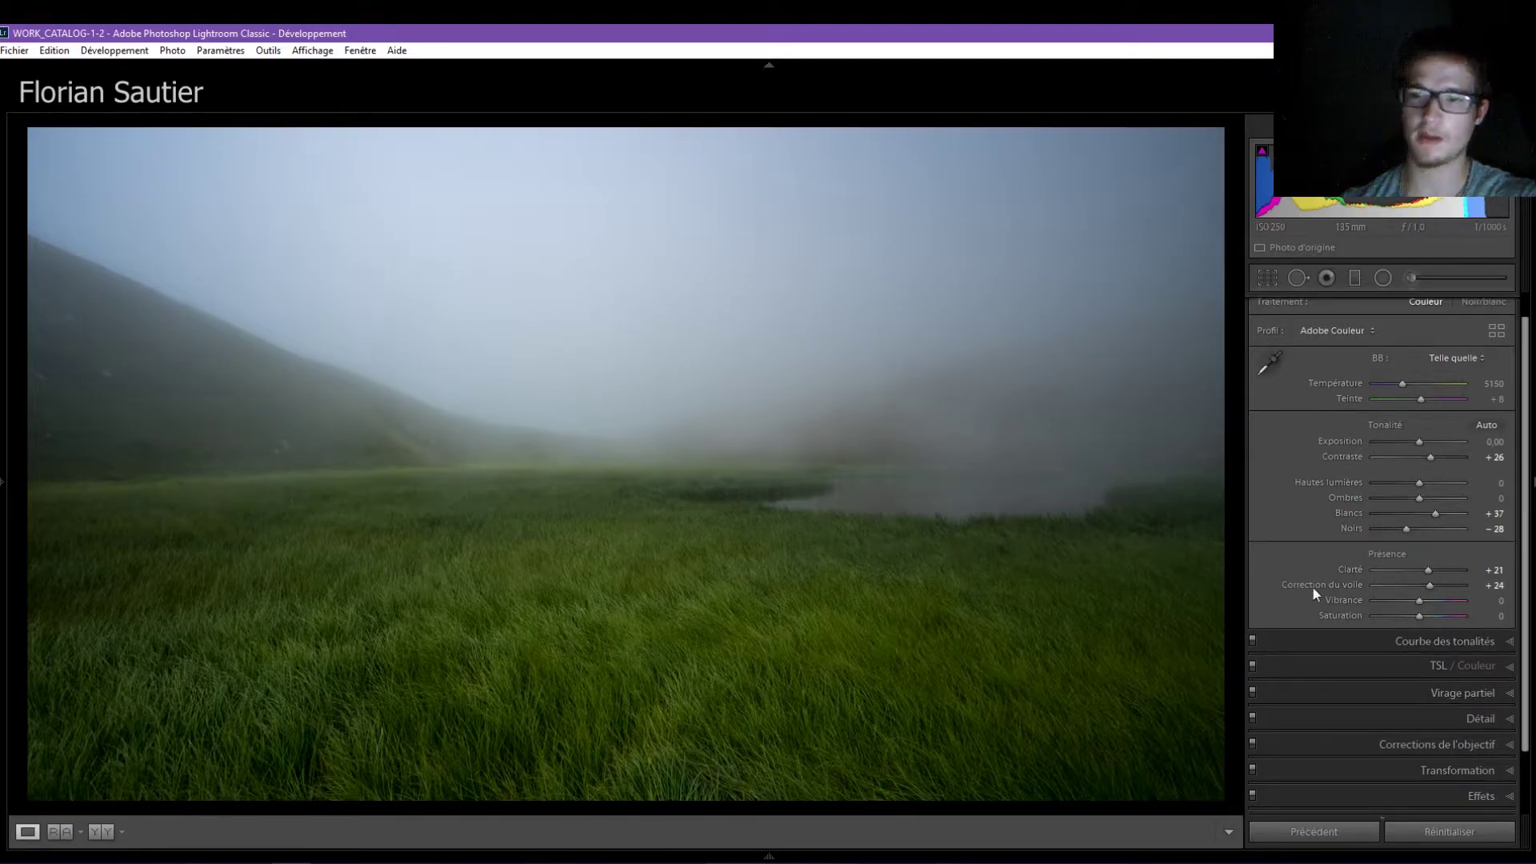
{"action": "key", "text": "backslash"}
{"action": "key", "text": "backslash"}
{"action": "key", "text": "backslash"}
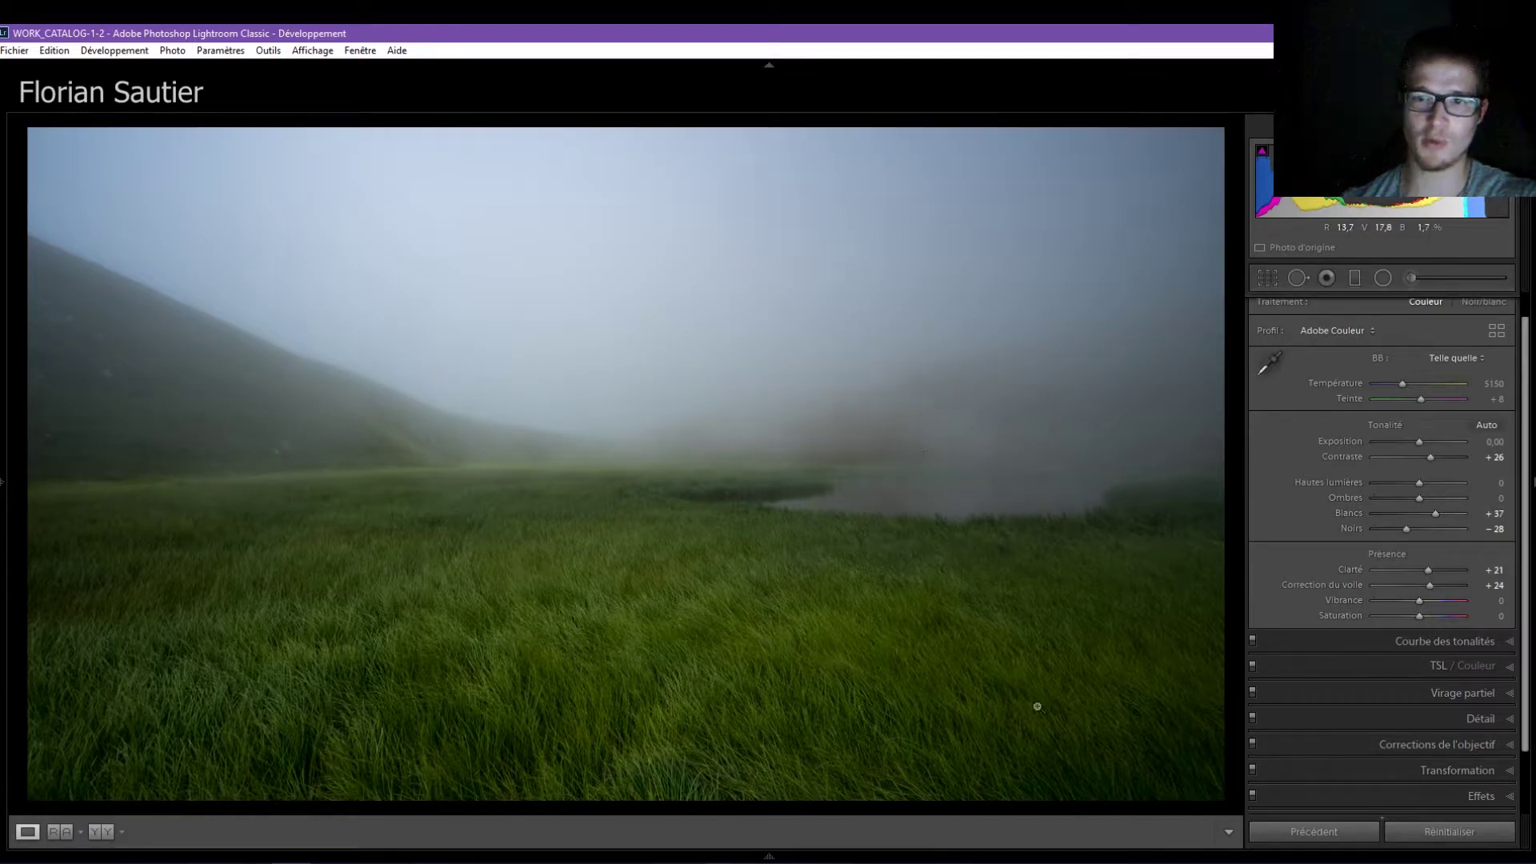
Shift the grass hues in the HSL adjustments to yellow +38 and green +28.
{"action": "left_click", "coordinate": [1361, 669]}
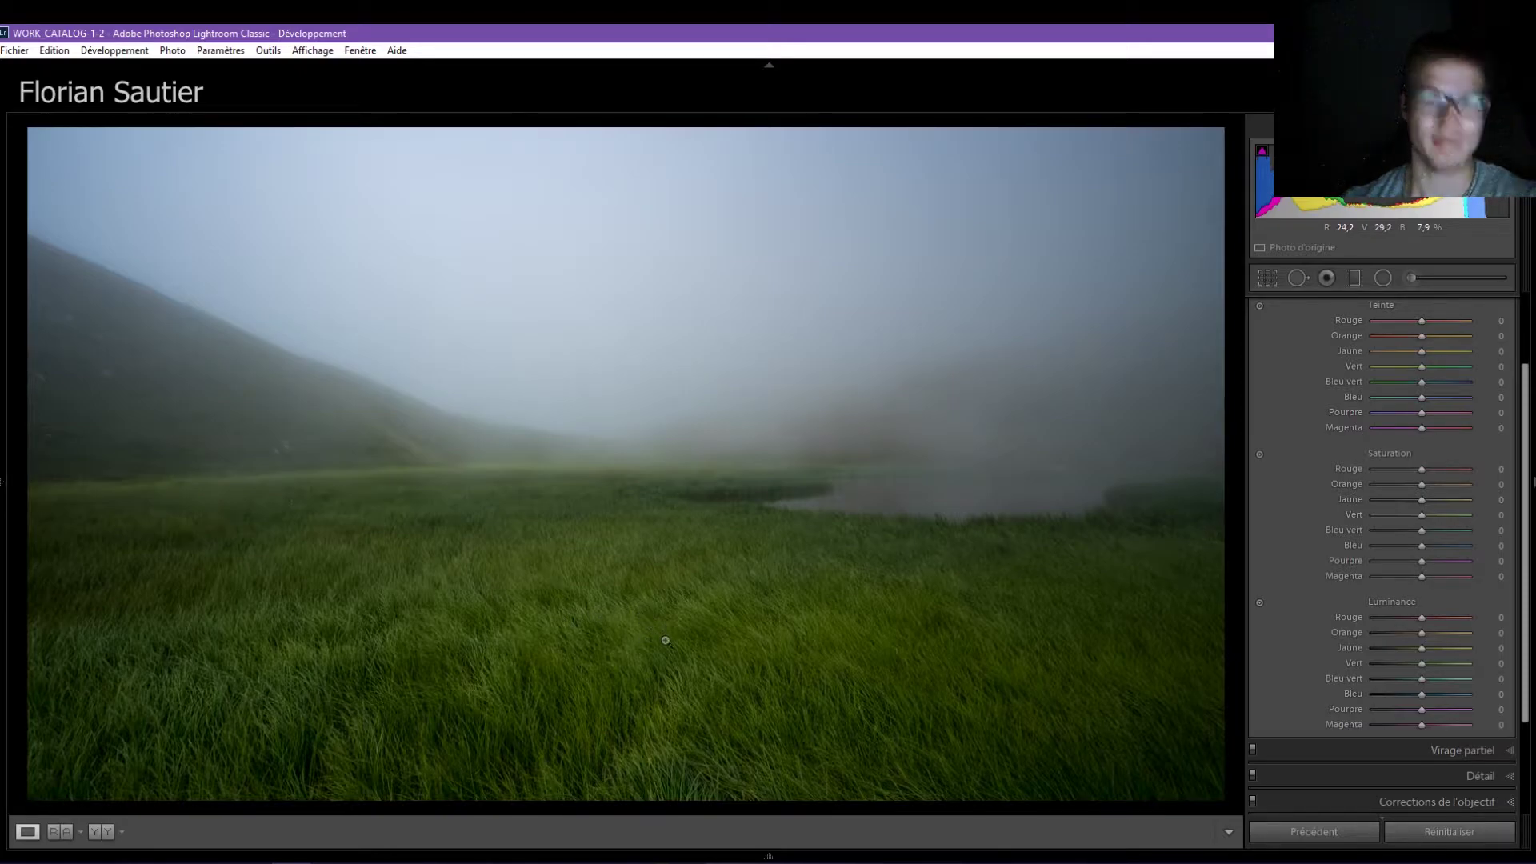
{"action": "scroll", "coordinate": [1296, 384], "scroll_direction": "up", "scroll_amount": 2}
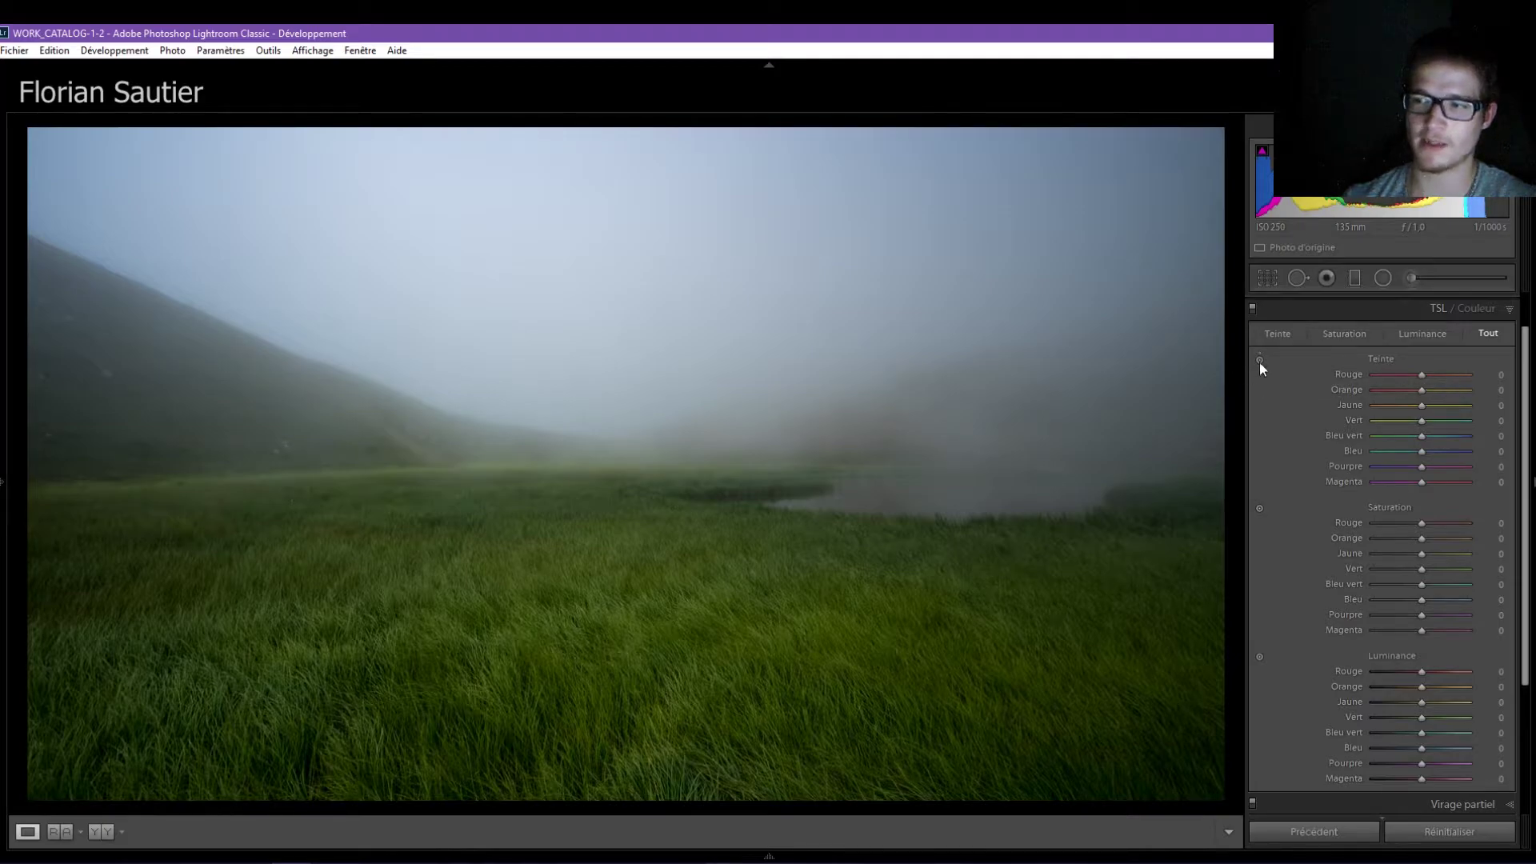
{"action": "left_click", "coordinate": [1259, 361]}
{"action": "left_click_drag", "start_coordinate": [620, 604], "coordinate": [620, 591]}
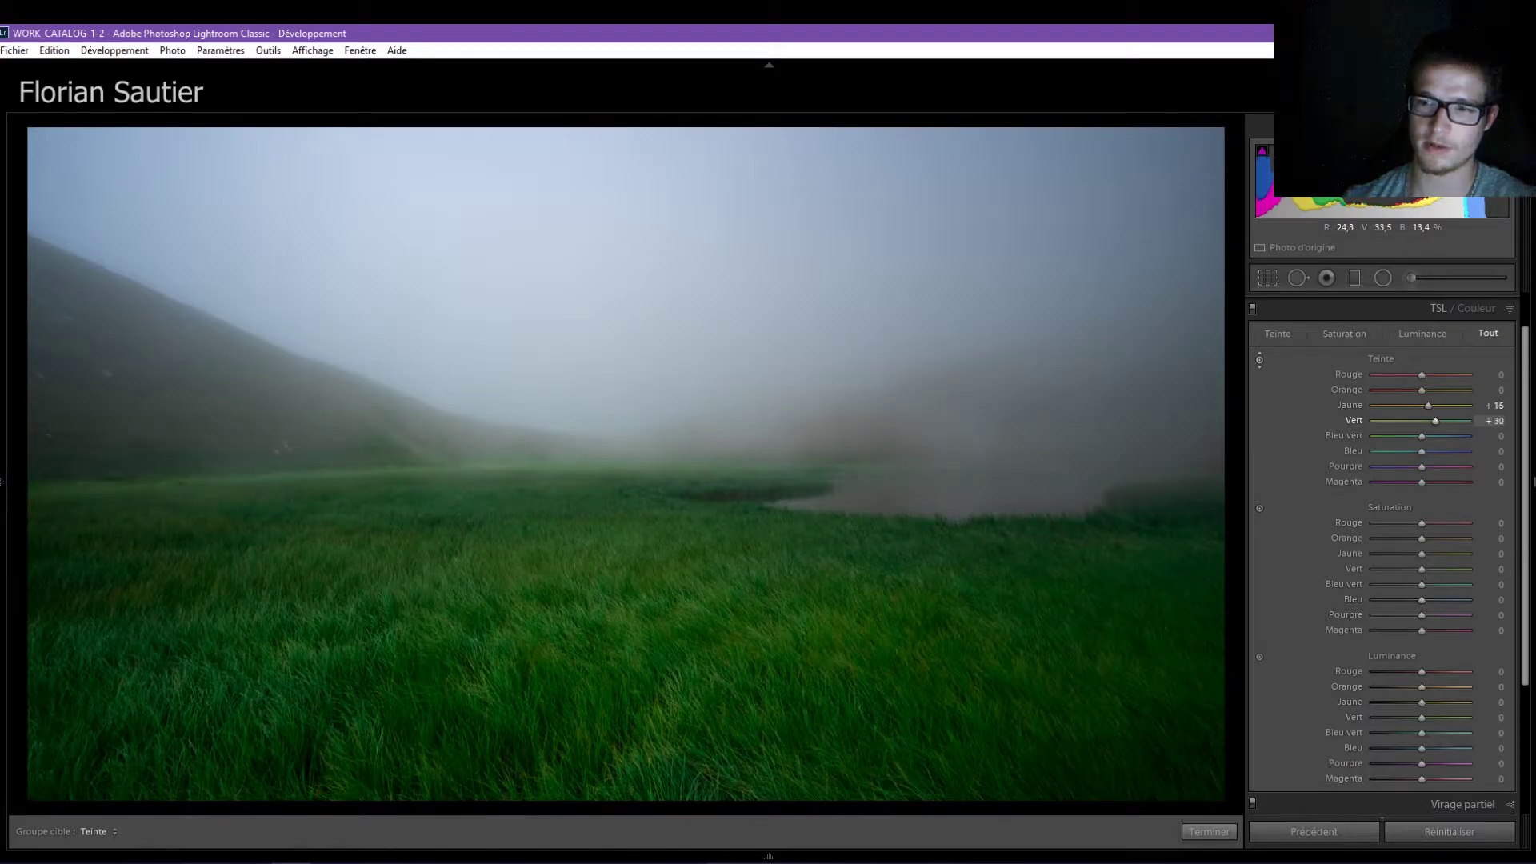
{"action": "left_click_drag", "start_coordinate": [620, 604], "coordinate": [592, 575]}
{"action": "left_click_drag", "start_coordinate": [1432, 405], "coordinate": [1433, 423]}
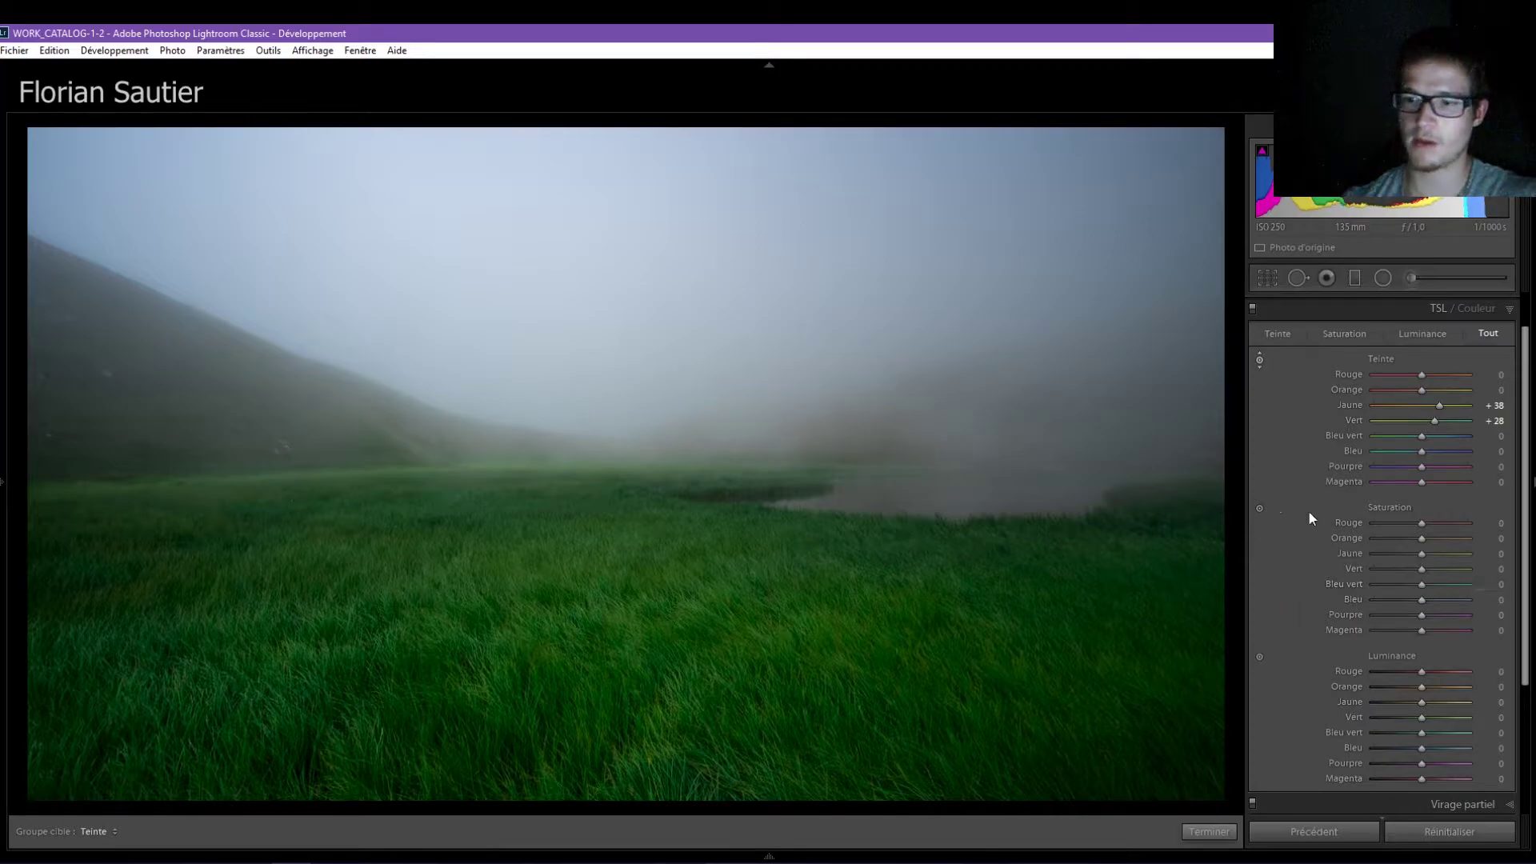
Set the green saturation to −33, try a yellow saturation boost and reset yellow to its default.
{"action": "left_click_drag", "start_coordinate": [1420, 571], "coordinate": [1404, 569]}
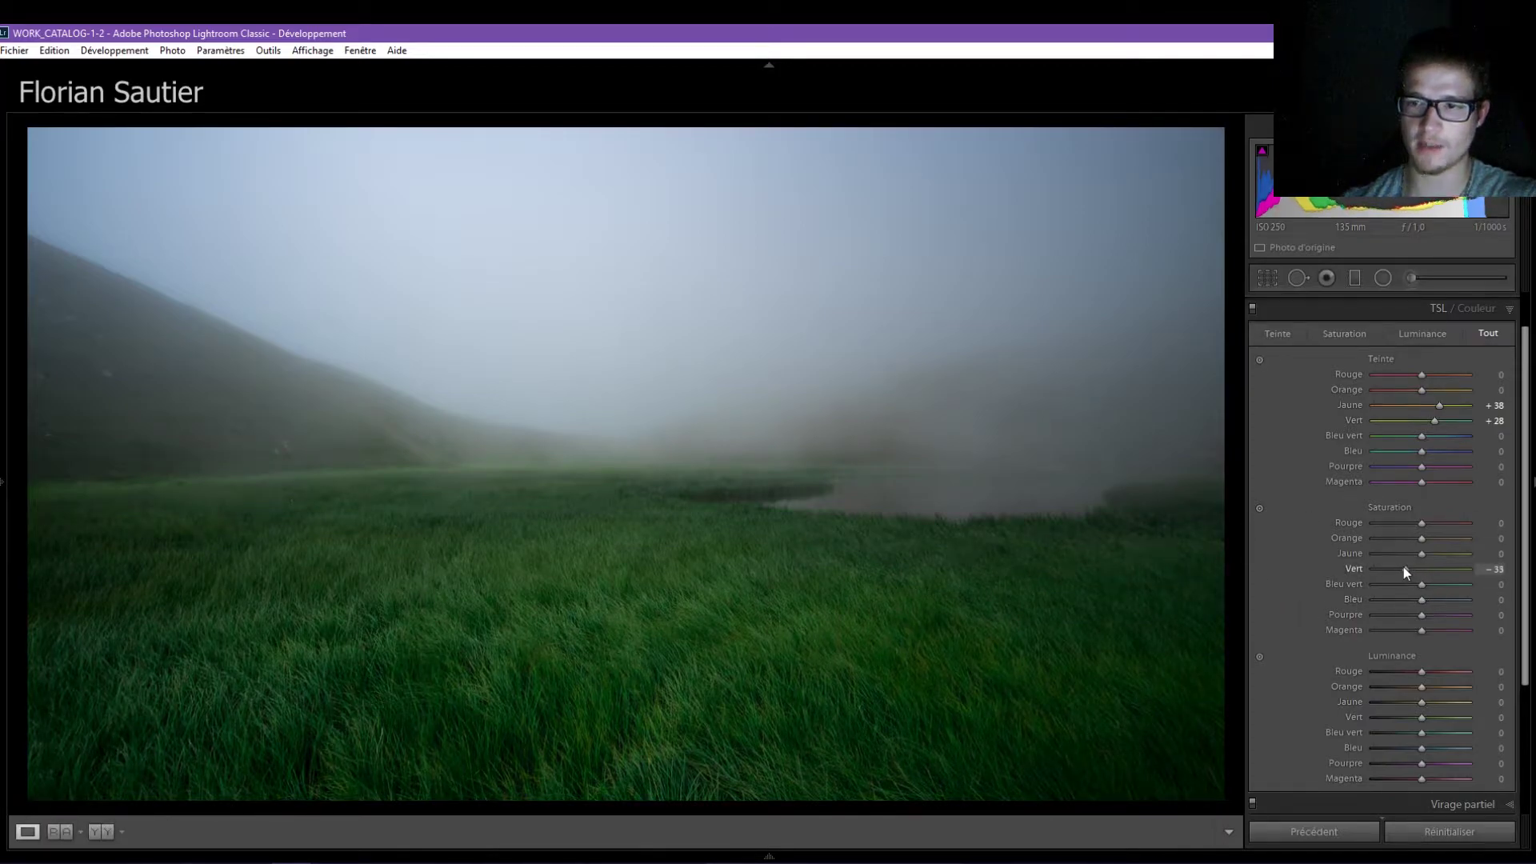
{"action": "left_click_drag", "start_coordinate": [1424, 553], "coordinate": [1481, 559]}
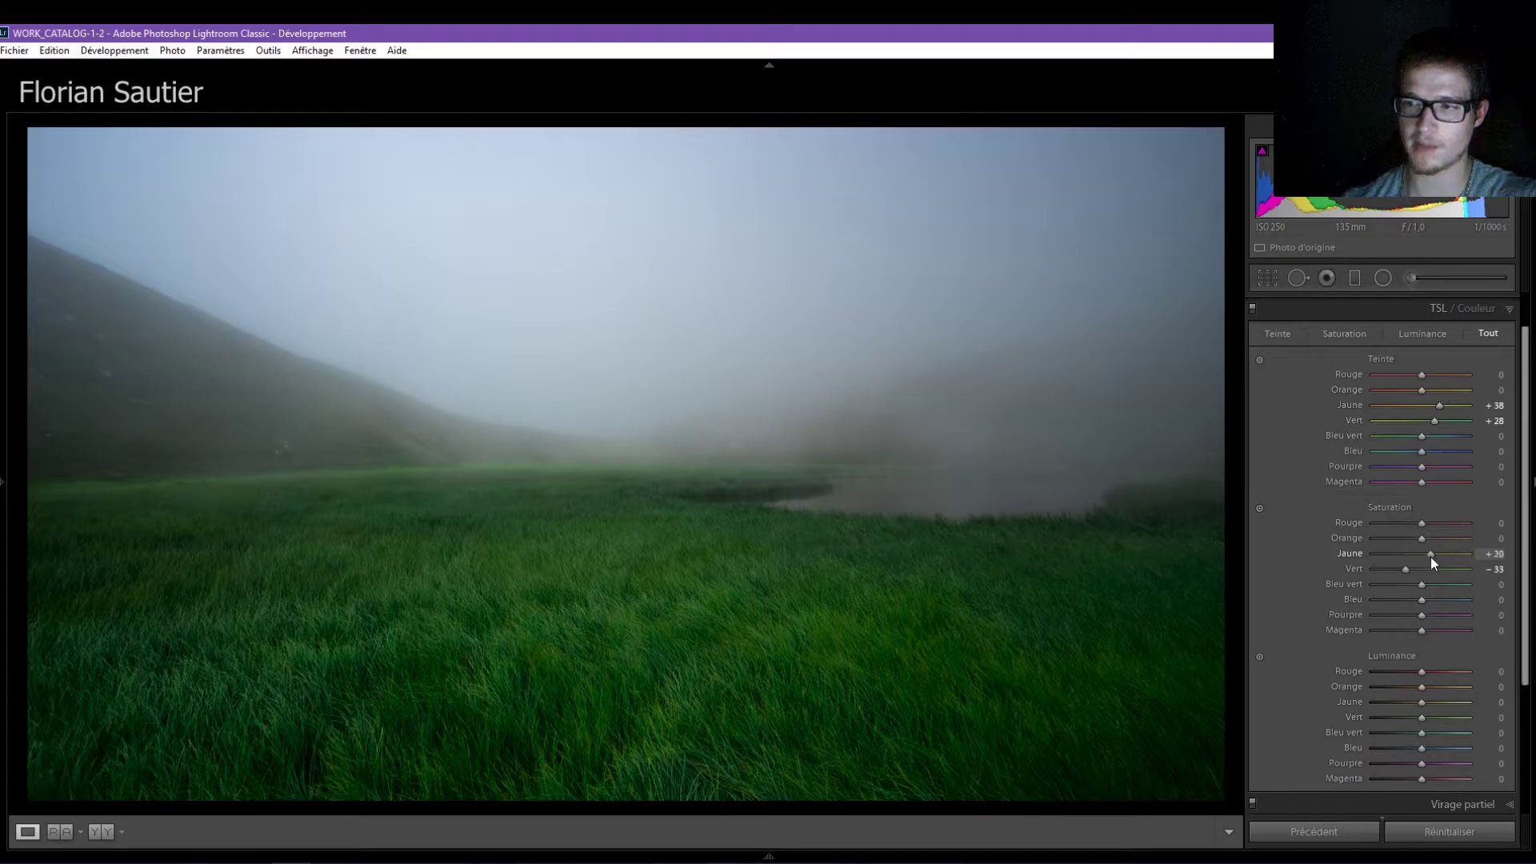
{"action": "double_click", "coordinate": [1352, 553]}
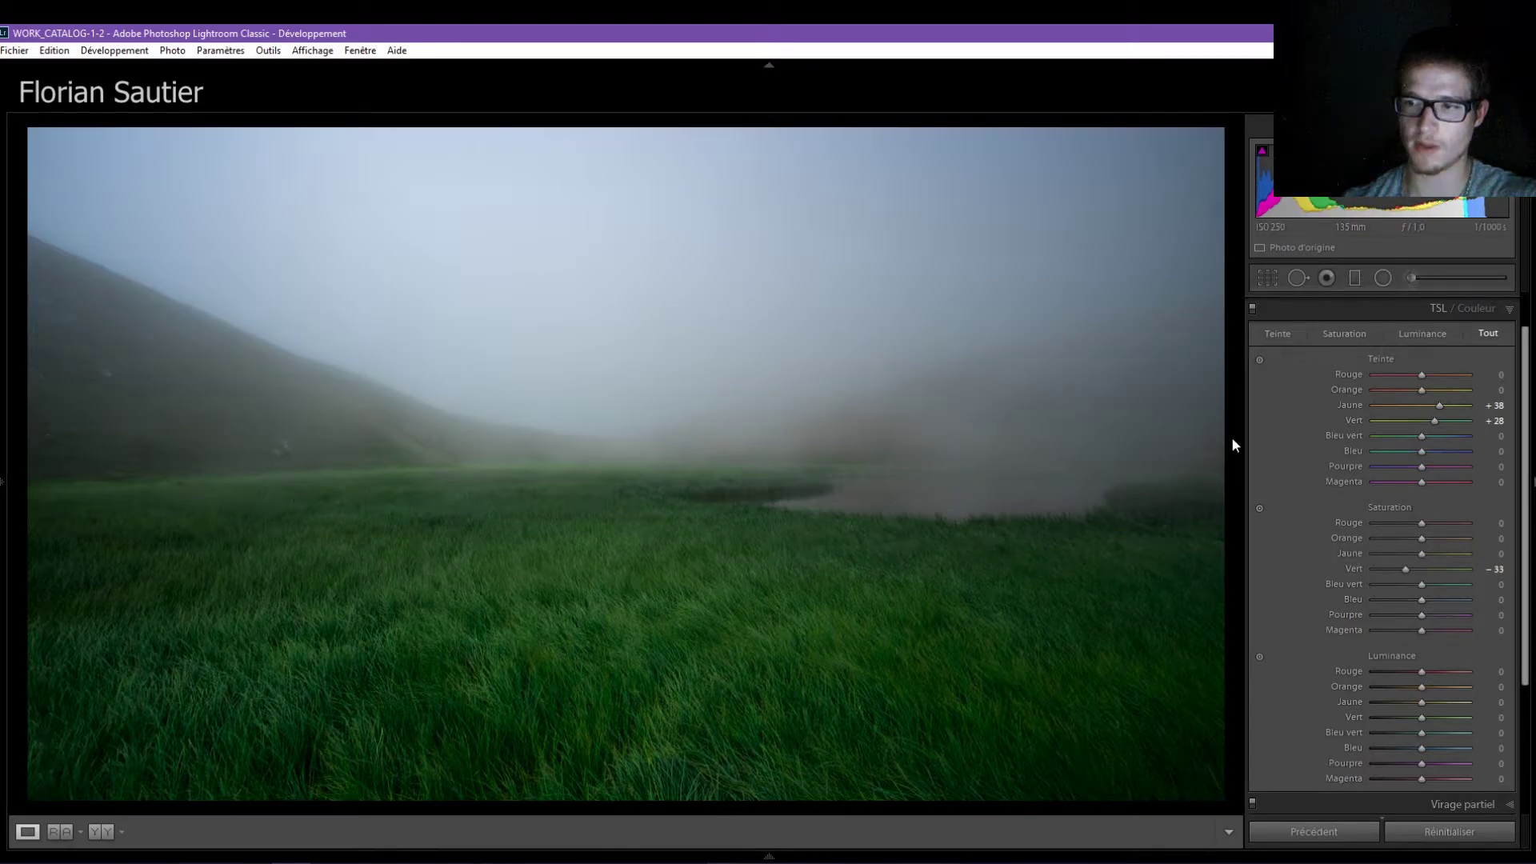
Compare the photo before and after the edits, and raise the green luminance to +35.
{"action": "key", "text": "shift"}
{"action": "key", "text": "backslash"}
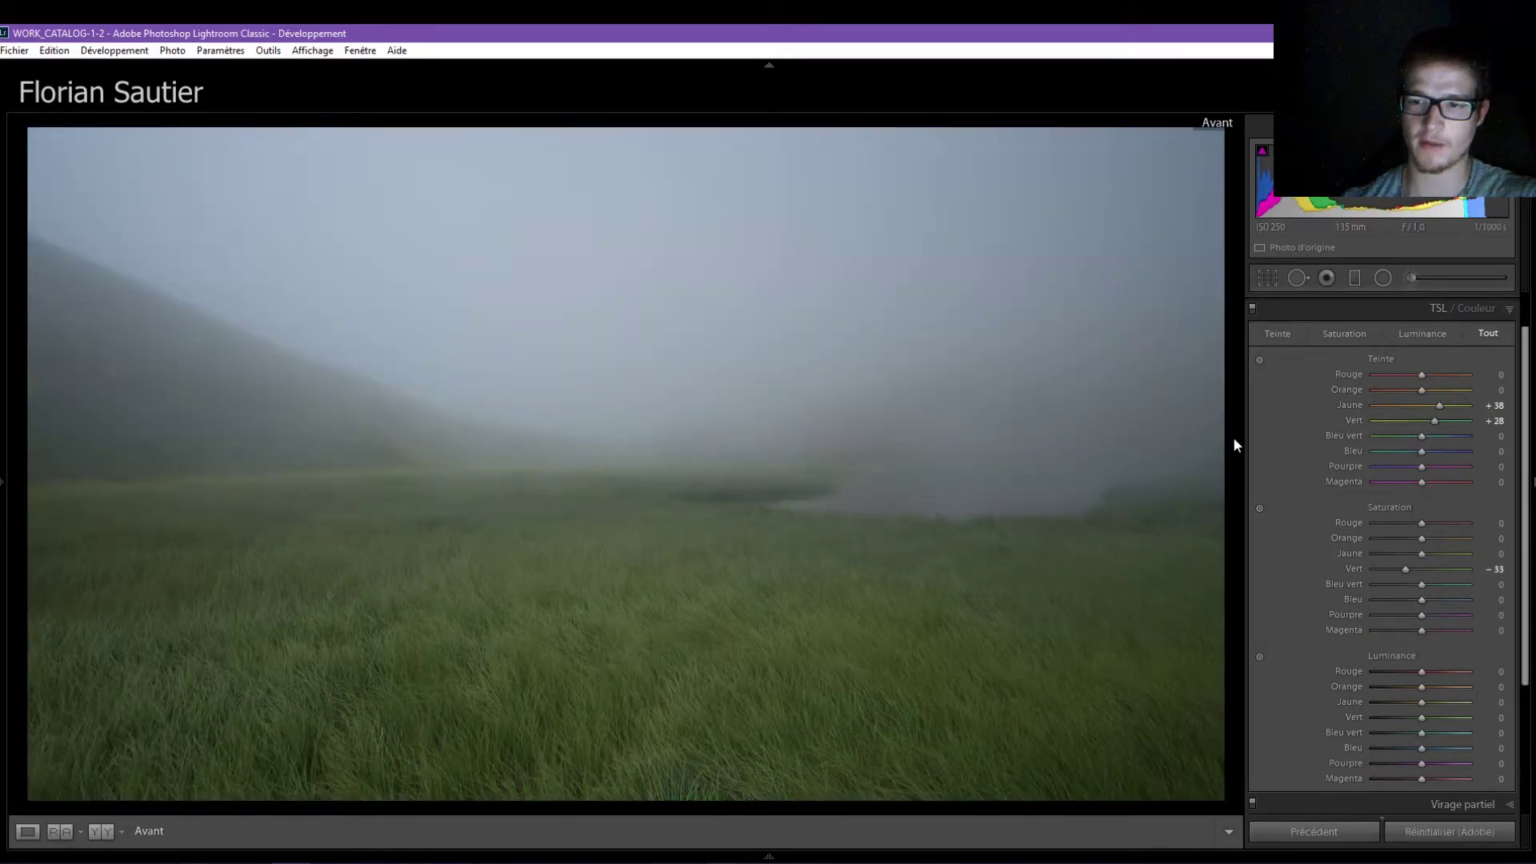
{"action": "key", "text": "backslash"}
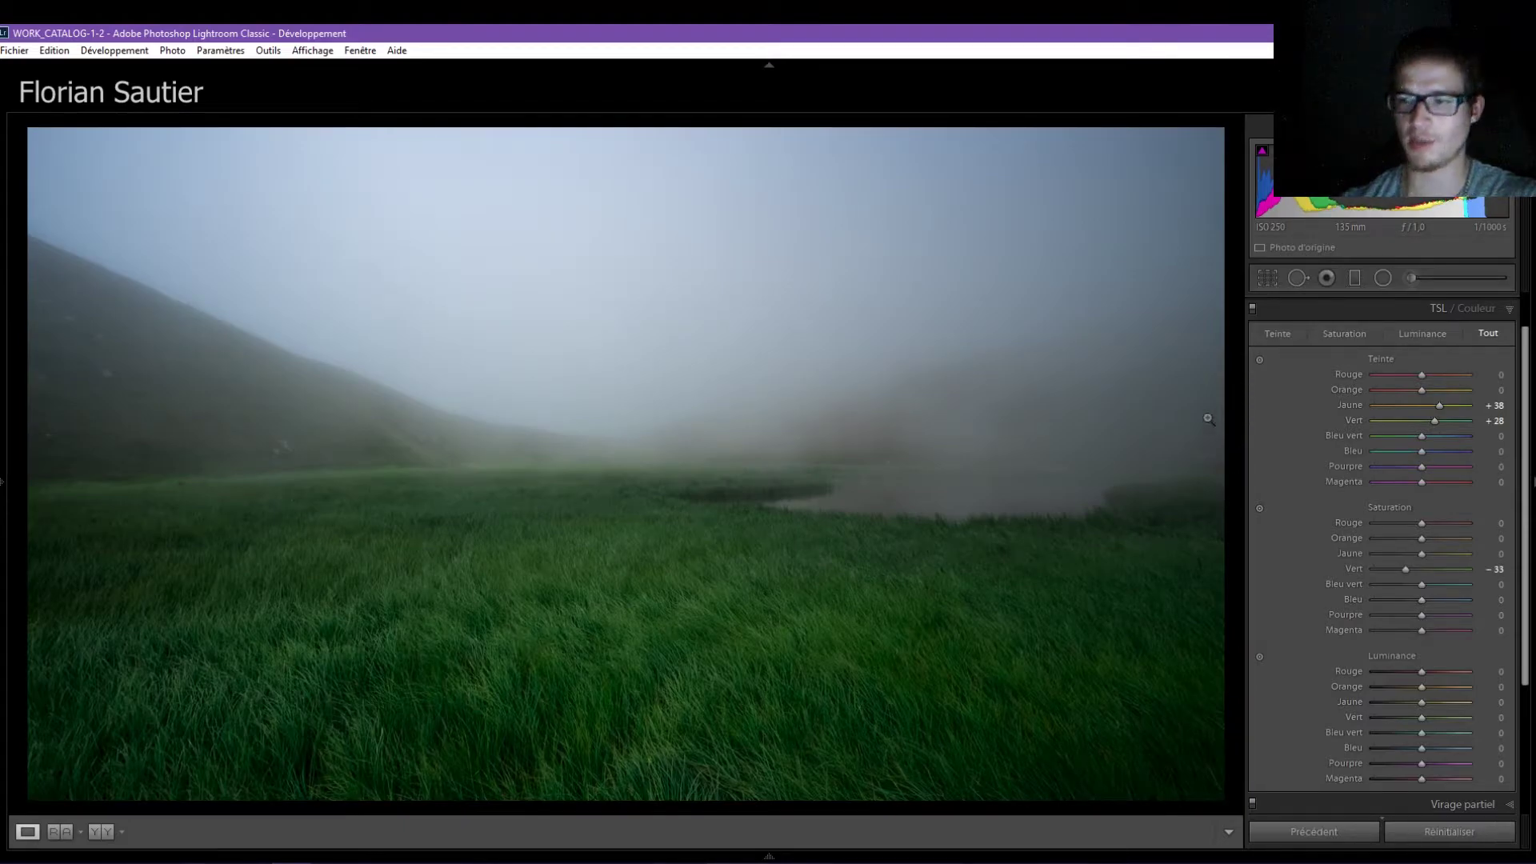
{"action": "mouse_move", "coordinate": [1418, 723]}
{"action": "left_mouse_down"}
{"action": "mouse_move", "coordinate": [1389, 718]}
{"action": "mouse_move", "coordinate": [1436, 722]}
{"action": "left_mouse_up"}
Shape the RGB tone curve into a gentle S with slightly lifted blacks, and compare the photo with the curve off and on.
{"action": "scroll", "coordinate": [1389, 537], "scroll_direction": "up", "scroll_amount": 2}
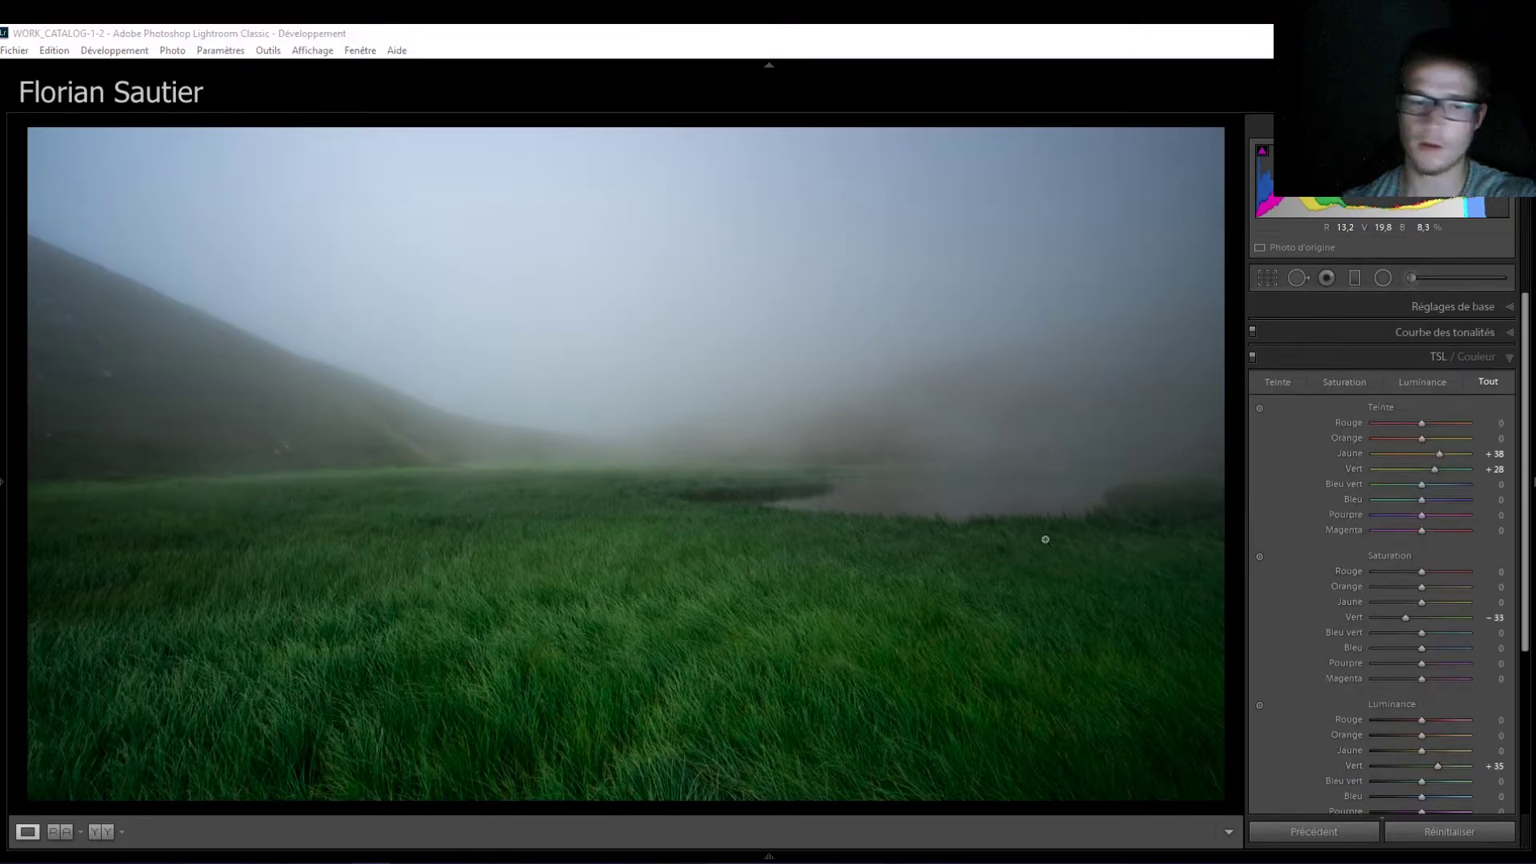
{"action": "left_click", "coordinate": [1397, 333]}
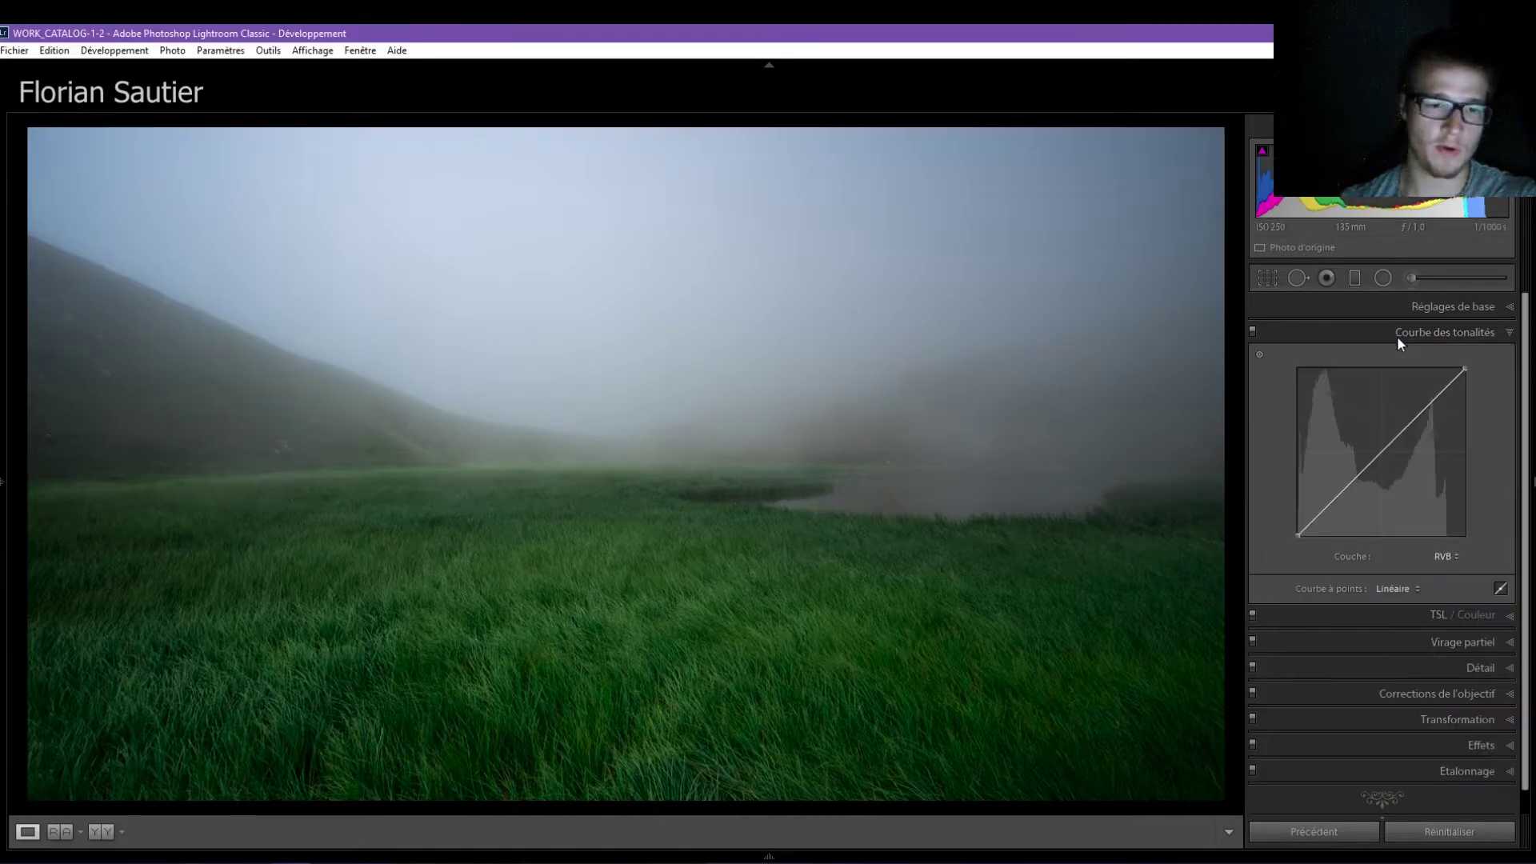
{"action": "left_click_drag", "start_coordinate": [1297, 536], "coordinate": [1297, 531]}
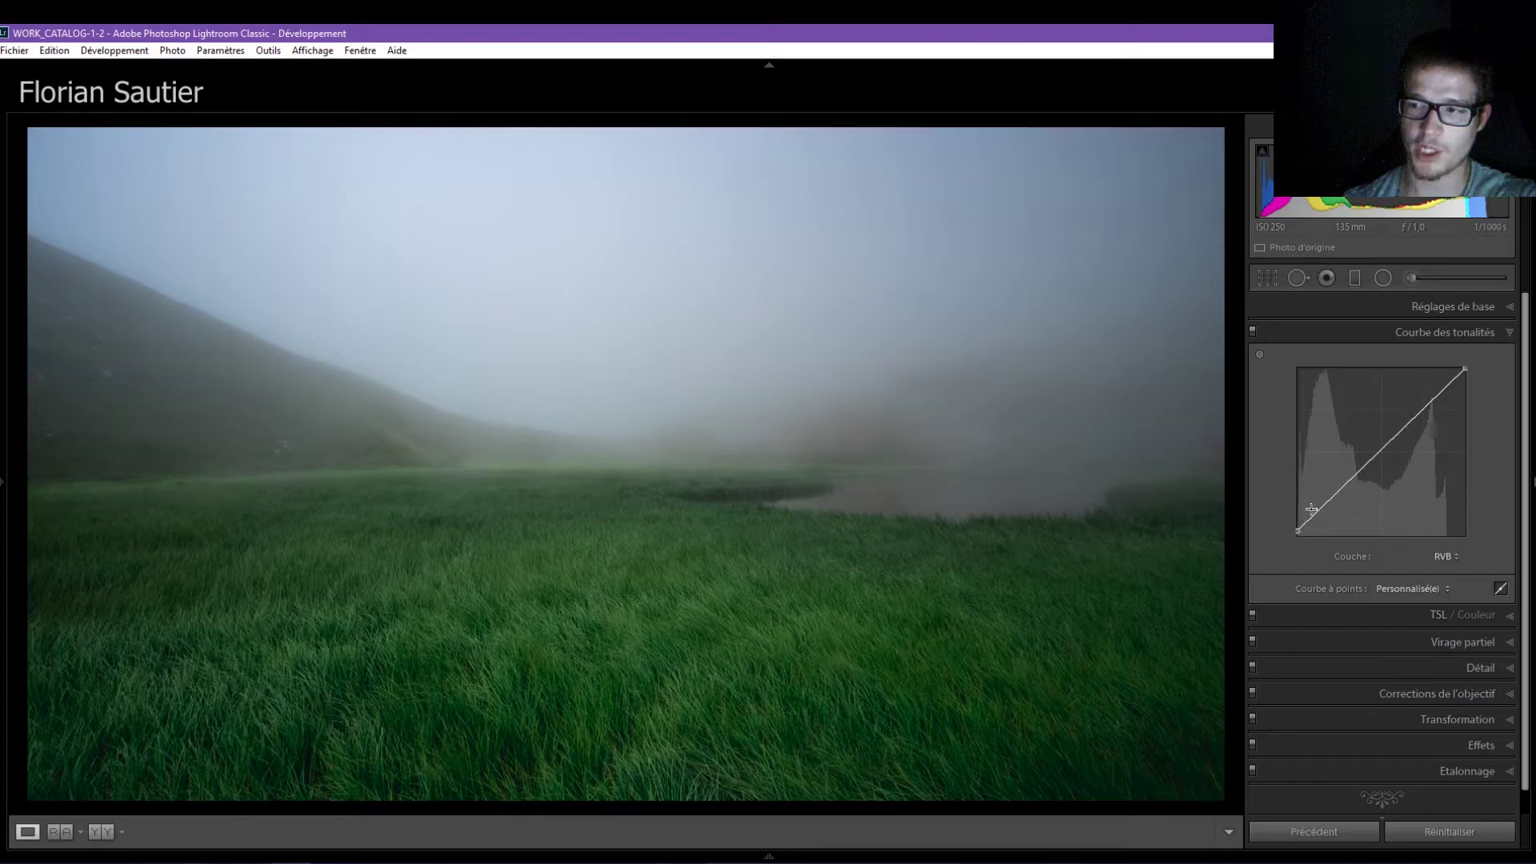
{"action": "left_click_drag", "start_coordinate": [1312, 512], "coordinate": [1327, 507]}
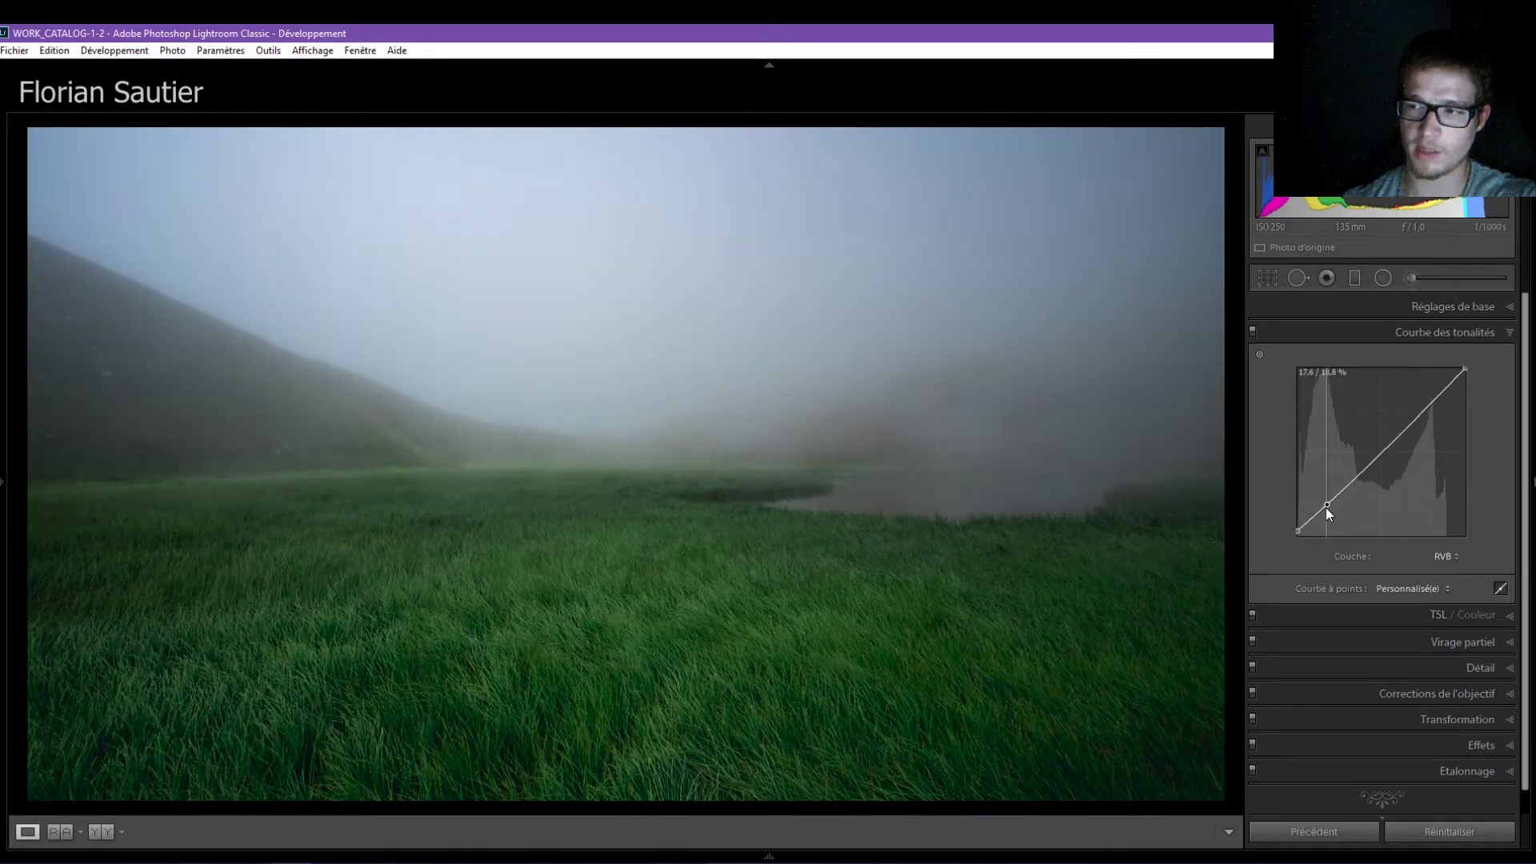
{"action": "left_click", "coordinate": [1413, 420]}
{"action": "left_click_drag", "start_coordinate": [1413, 420], "coordinate": [1418, 410]}
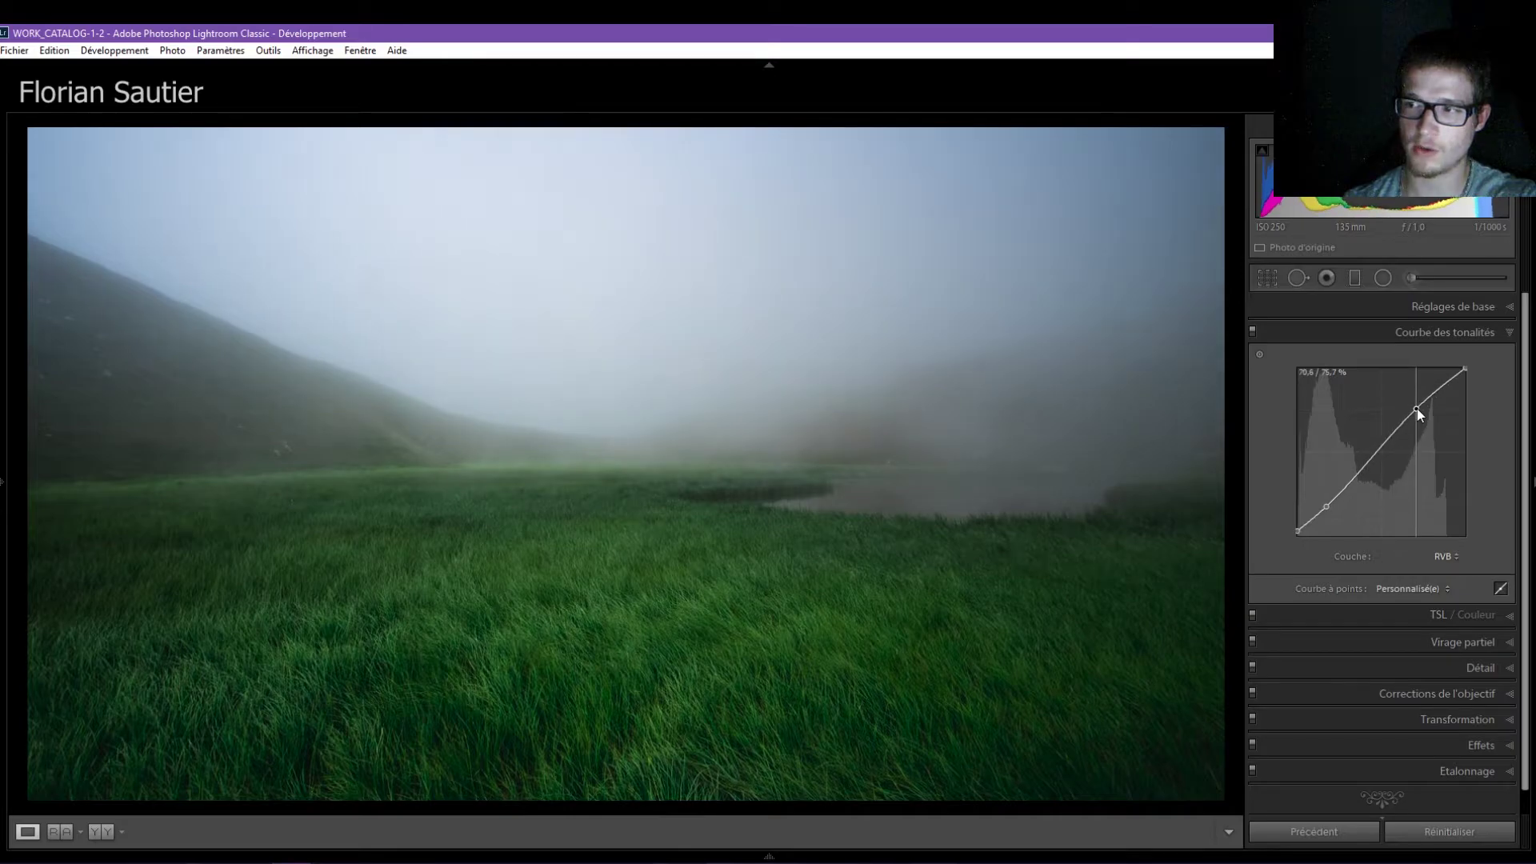
{"action": "left_click", "coordinate": [1253, 330]}
{"action": "left_click", "coordinate": [1253, 329]}
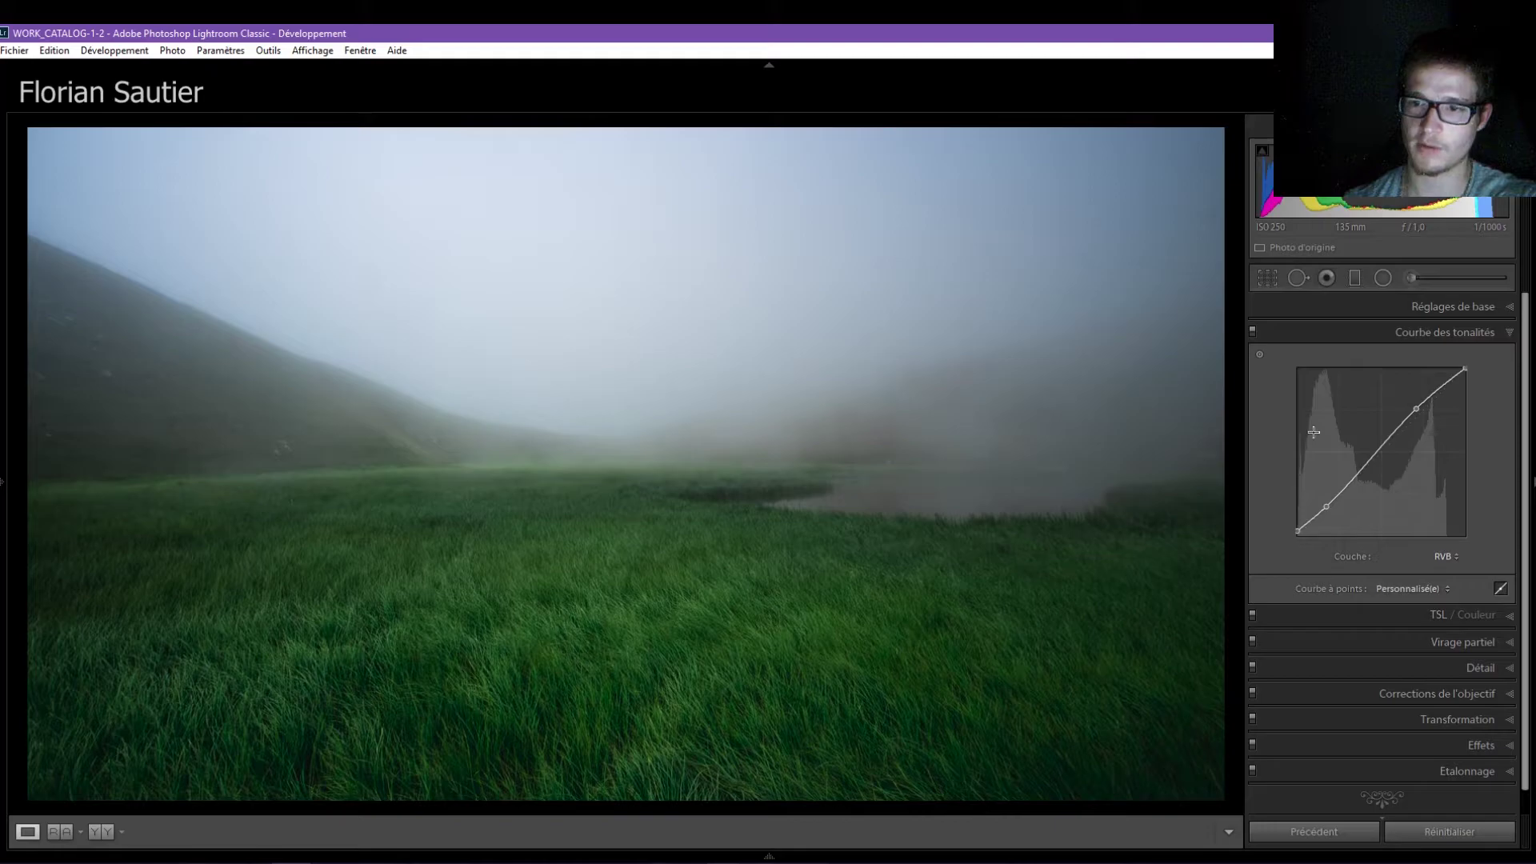
Start an Adjustment Brush mask with exposure 0,55 and paint the lighter grass tufts in the centre and left foreground, reducing the brush size to 4.
{"action": "left_click", "coordinate": [1448, 308]}
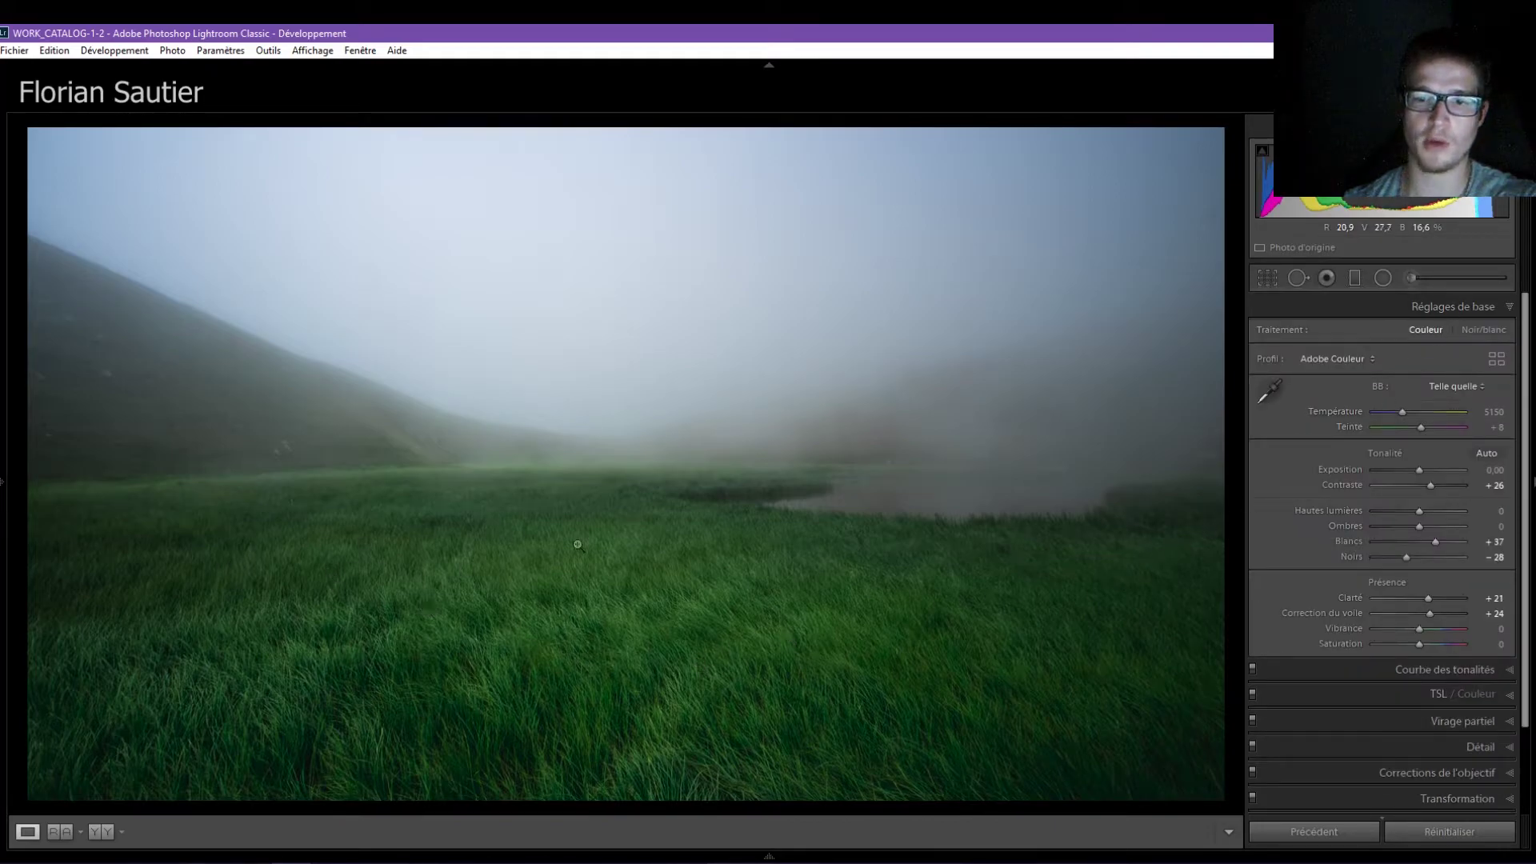
{"action": "left_click", "coordinate": [1410, 276]}
{"action": "left_click_drag", "start_coordinate": [1422, 395], "coordinate": [1418, 395]}
{"action": "scroll", "coordinate": [640, 744], "scroll_direction": "down", "scroll_amount": 5}
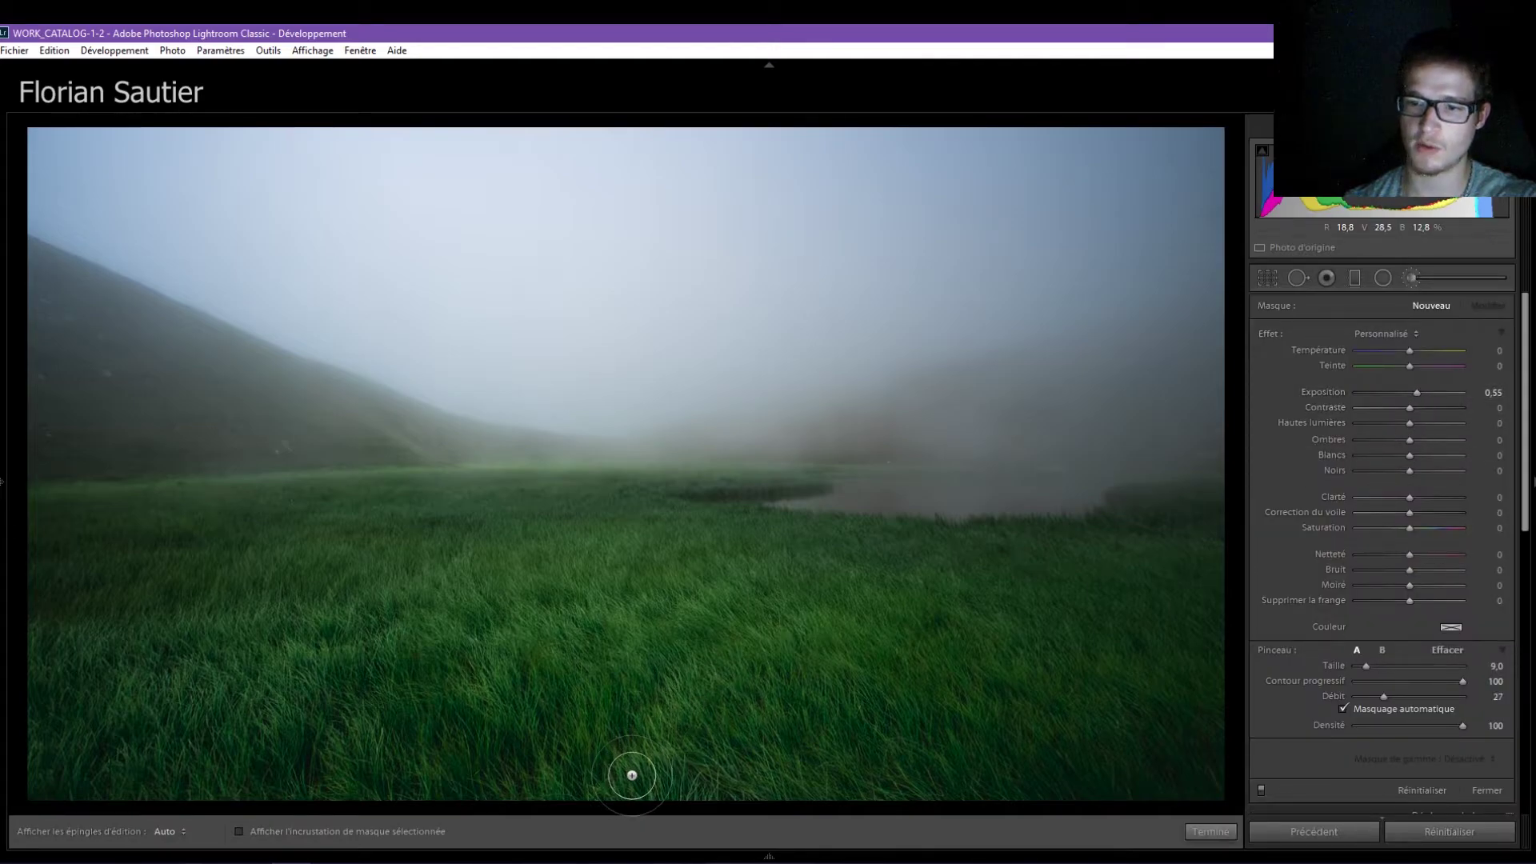
{"action": "left_click", "coordinate": [669, 713]}
{"action": "scroll", "coordinate": [416, 688], "scroll_direction": "down", "scroll_amount": 4}
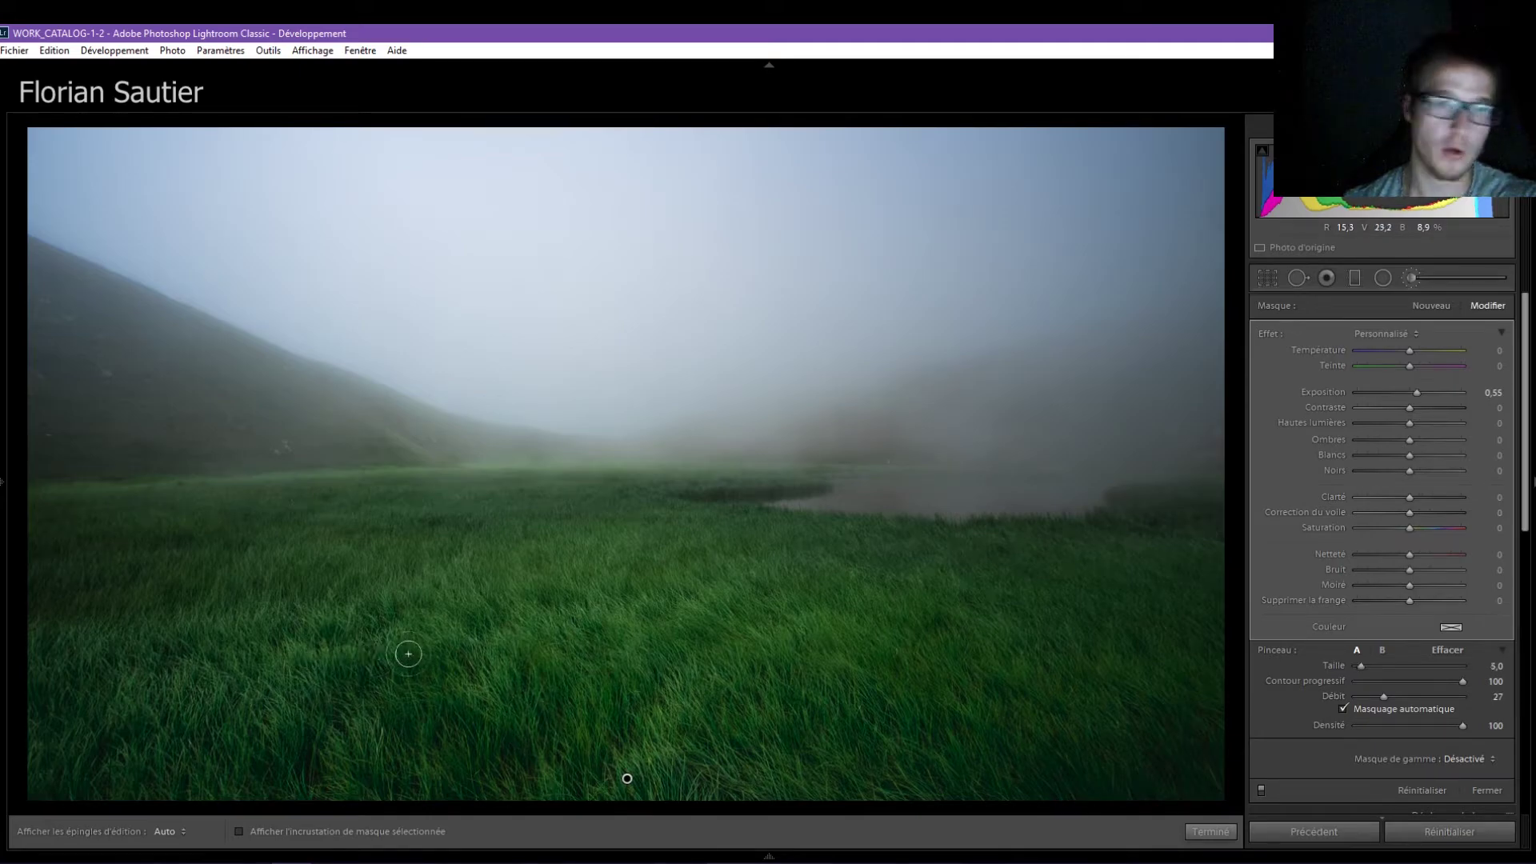
{"action": "scroll", "coordinate": [327, 657], "scroll_direction": "up", "scroll_amount": 1}
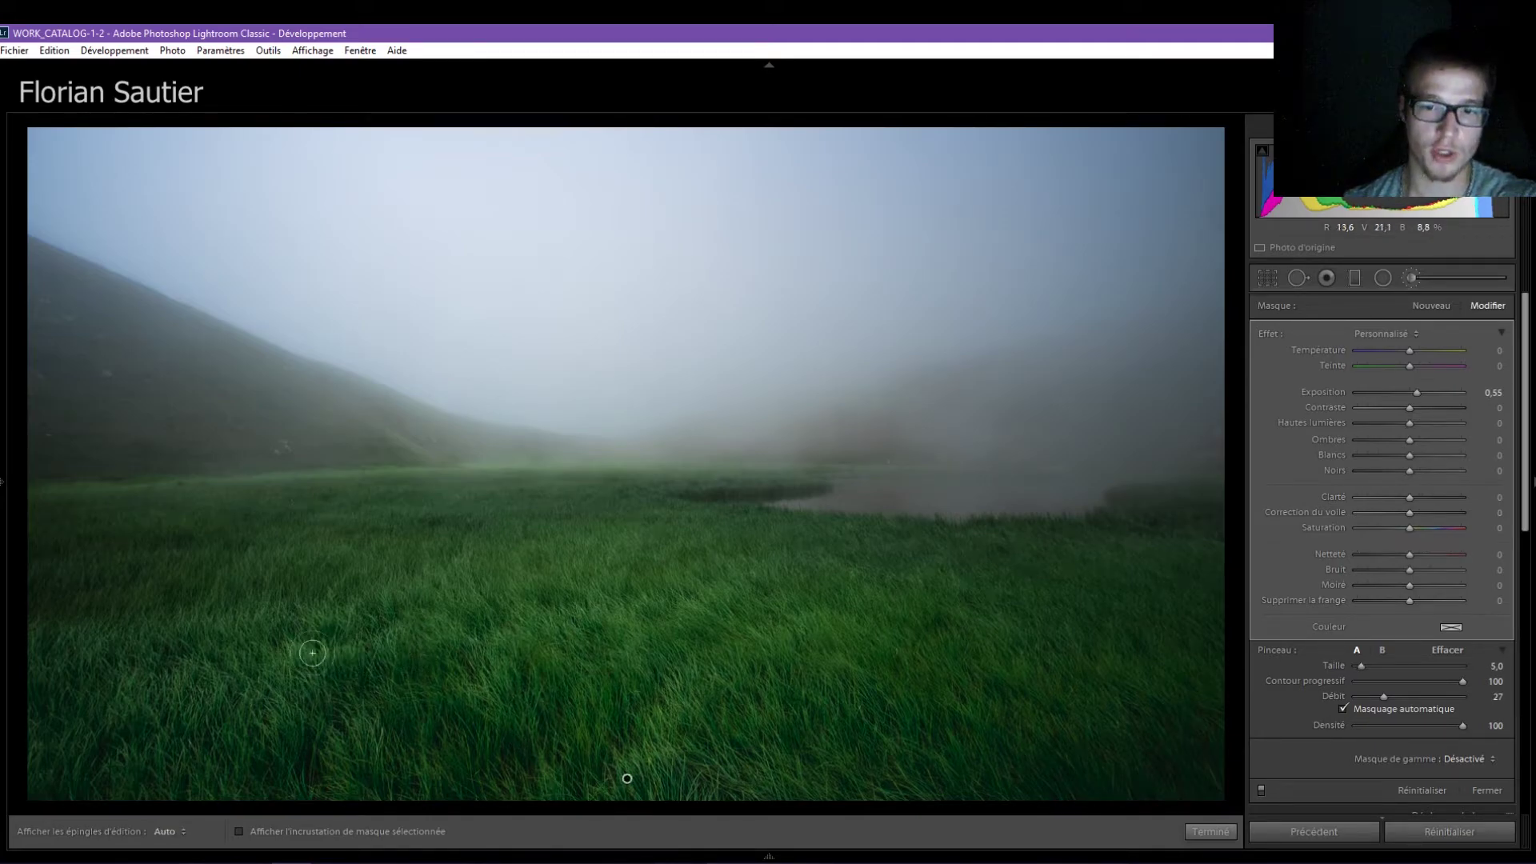
{"action": "scroll", "coordinate": [314, 616], "scroll_direction": "down", "scroll_amount": 1}
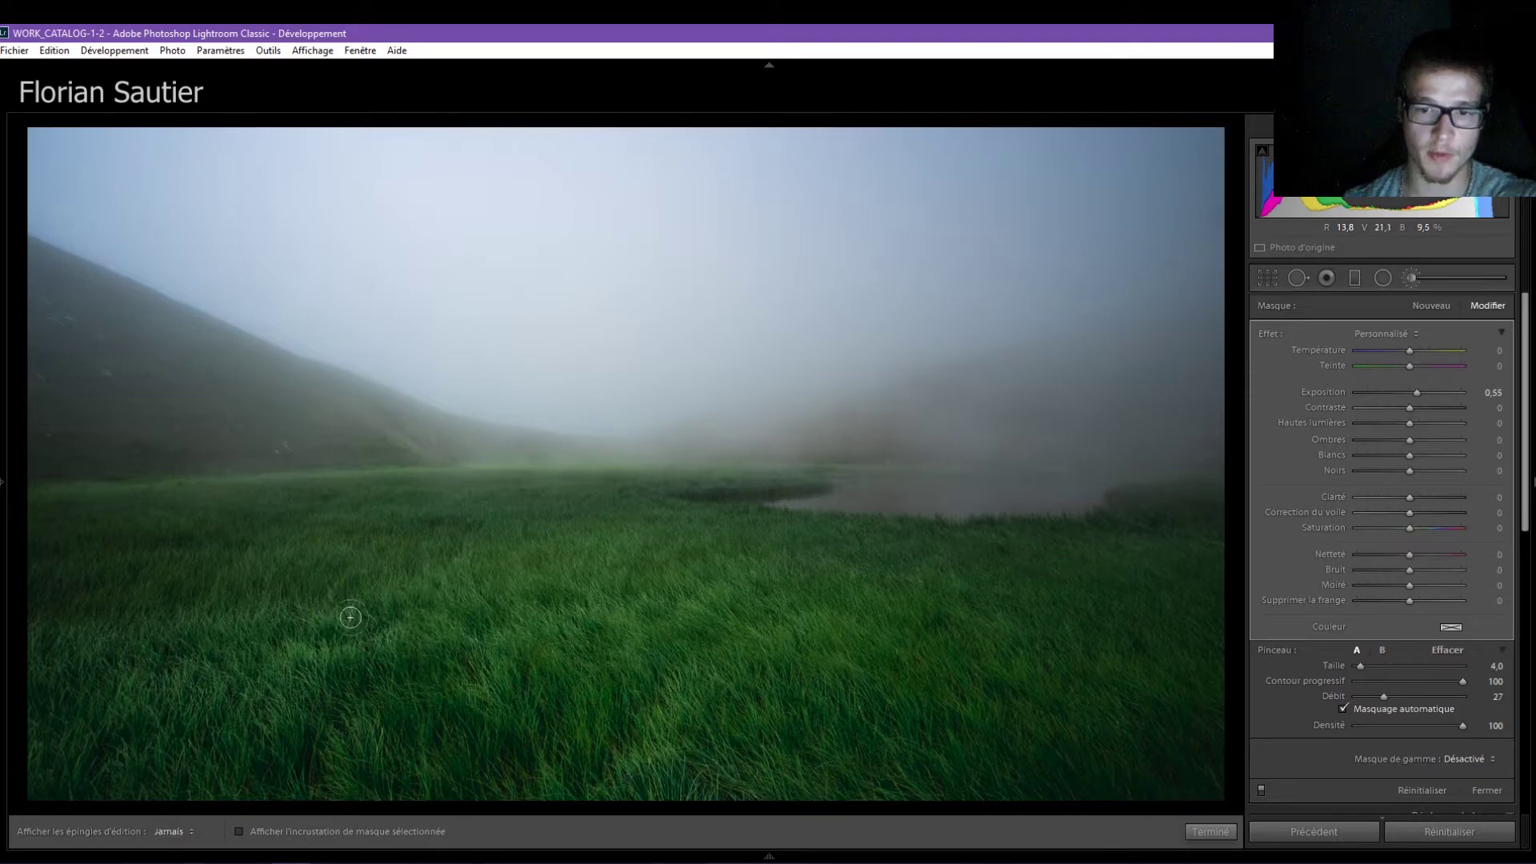
{"action": "key", "text": "h"}
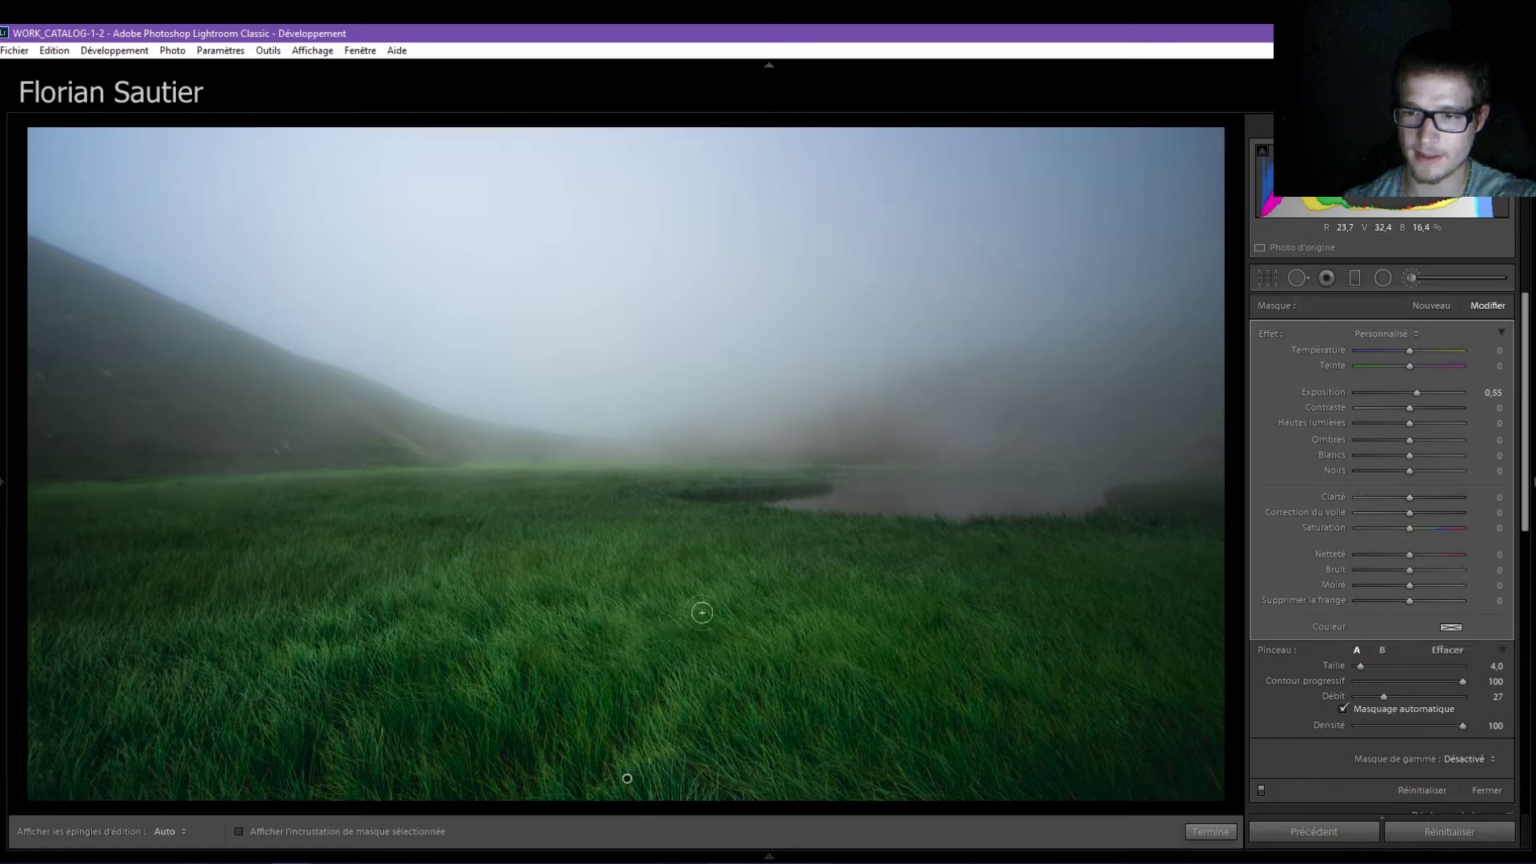
Show the mask overlay and brush the brightening mask onto the lighter grass tufts right of the centre.
{"action": "key", "text": "o"}
{"action": "key", "text": "]"}
{"action": "left_click_drag", "start_coordinate": [809, 671], "coordinate": [832, 684]}
{"action": "key", "text": "bracketleft"}
{"action": "left_click_drag", "start_coordinate": [861, 627], "coordinate": [861, 583]}
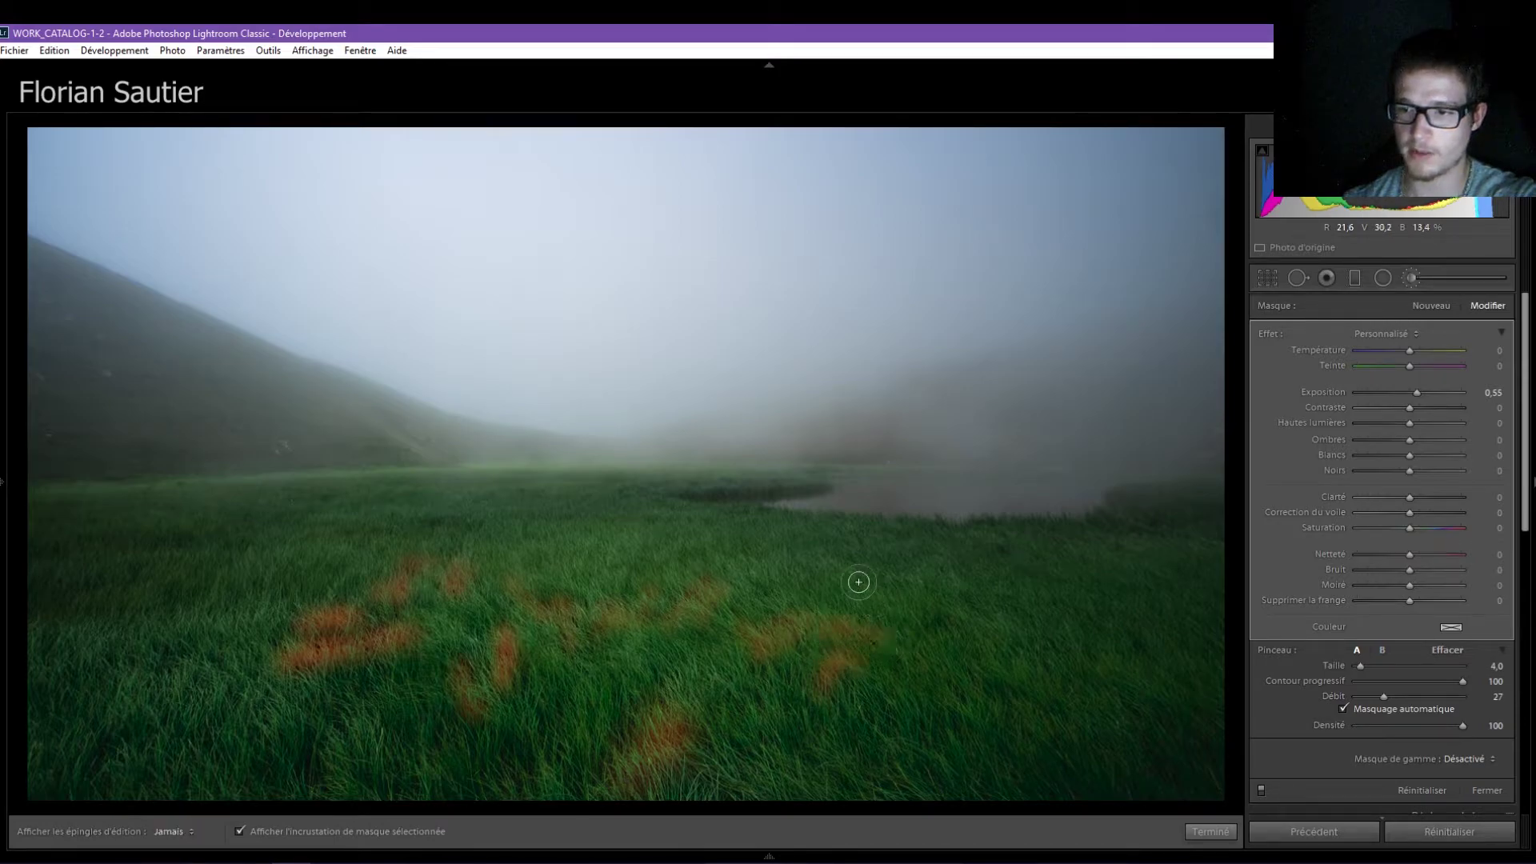
{"action": "mouse_move", "coordinate": [973, 707]}
{"action": "left_mouse_down"}
{"action": "mouse_move", "coordinate": [997, 668]}
{"action": "mouse_move", "coordinate": [1016, 684]}
{"action": "mouse_move", "coordinate": [1018, 647]}
{"action": "mouse_move", "coordinate": [972, 610]}
{"action": "mouse_move", "coordinate": [944, 630]}
{"action": "mouse_move", "coordinate": [991, 621]}
{"action": "left_mouse_up"}
Extend the brightening mask with strokes over the grass along the lower edge, the far left and up toward the mid-distance.
{"action": "key", "text": "h"}
{"action": "key", "text": "bracketright"}
{"action": "left_click_drag", "start_coordinate": [785, 768], "coordinate": [754, 761]}
{"action": "mouse_move", "coordinate": [340, 778]}
{"action": "left_mouse_down"}
{"action": "mouse_move", "coordinate": [322, 728]}
{"action": "mouse_move", "coordinate": [196, 676]}
{"action": "left_mouse_up"}
{"action": "mouse_move", "coordinate": [112, 708]}
{"action": "left_mouse_down"}
{"action": "mouse_move", "coordinate": [120, 652]}
{"action": "mouse_move", "coordinate": [184, 632]}
{"action": "left_mouse_up"}
{"action": "key", "text": "h"}
{"action": "mouse_move", "coordinate": [257, 569]}
{"action": "left_mouse_down"}
{"action": "mouse_move", "coordinate": [360, 556]}
{"action": "mouse_move", "coordinate": [311, 520]}
{"action": "mouse_move", "coordinate": [382, 526]}
{"action": "mouse_move", "coordinate": [365, 540]}
{"action": "mouse_move", "coordinate": [390, 523]}
{"action": "mouse_move", "coordinate": [373, 513]}
{"action": "mouse_move", "coordinate": [420, 503]}
{"action": "left_mouse_up"}
Enlarge the brush to size 8, paint a broad brightening stroke across the central mid-distance grass and hide the mask overlay.
{"action": "key", "text": "bracketleft"}
{"action": "key", "text": "bracketleft"}
{"action": "key", "text": "h"}
{"action": "key", "text": "bracketleft"}
{"action": "key", "text": "h"}
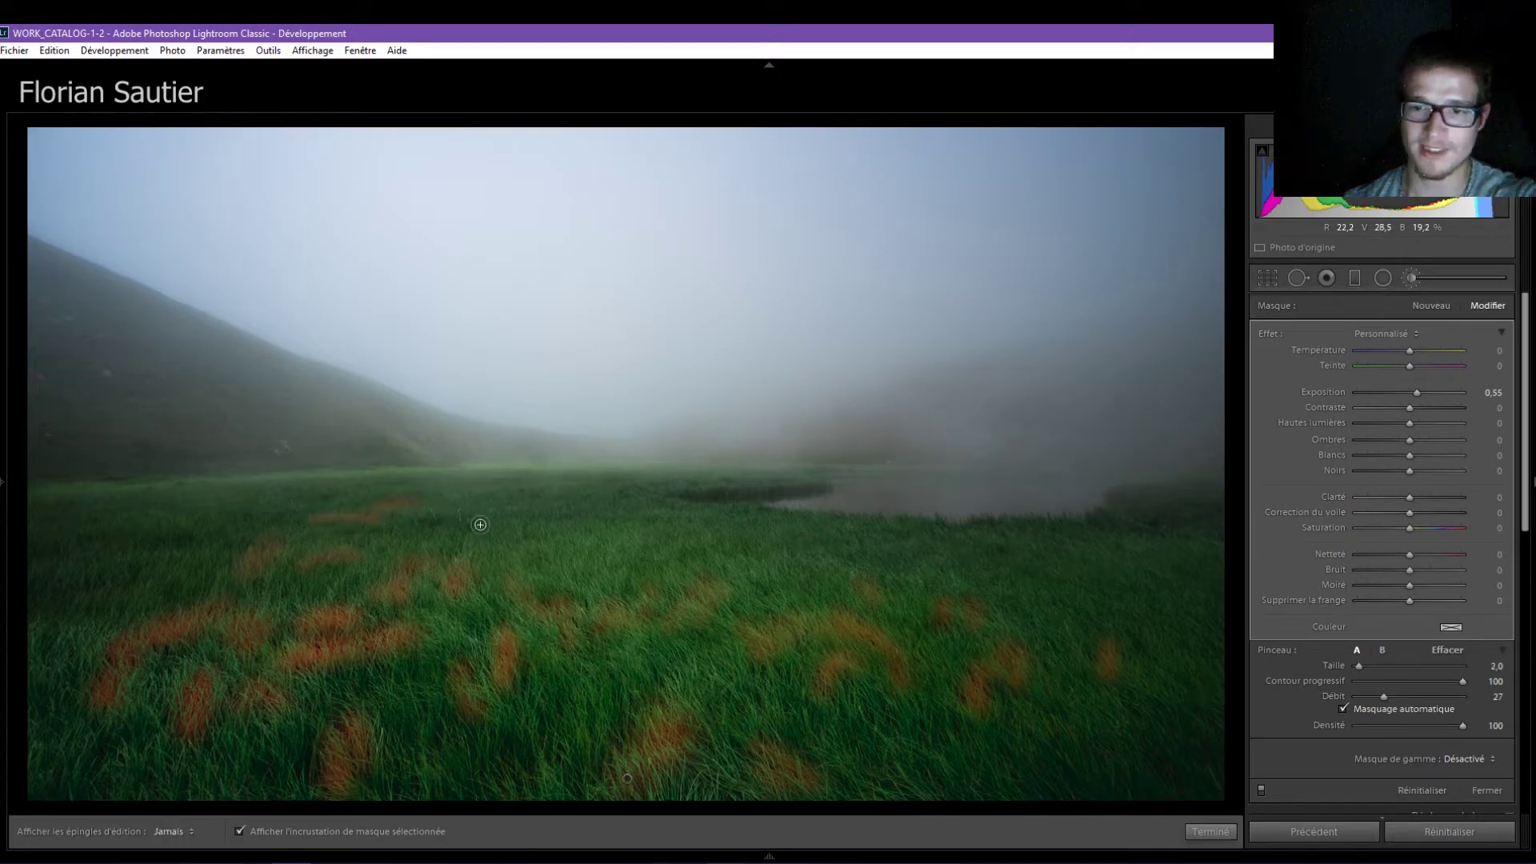
{"action": "key", "text": "bracketright"}
{"action": "key", "text": "bracketright"}
{"action": "key", "text": "bracketright"}
{"action": "key", "text": "bracketright"}
{"action": "key", "text": "bracketright"}
{"action": "key", "text": "bracketright"}
{"action": "left_click_drag", "start_coordinate": [549, 560], "coordinate": [640, 552]}
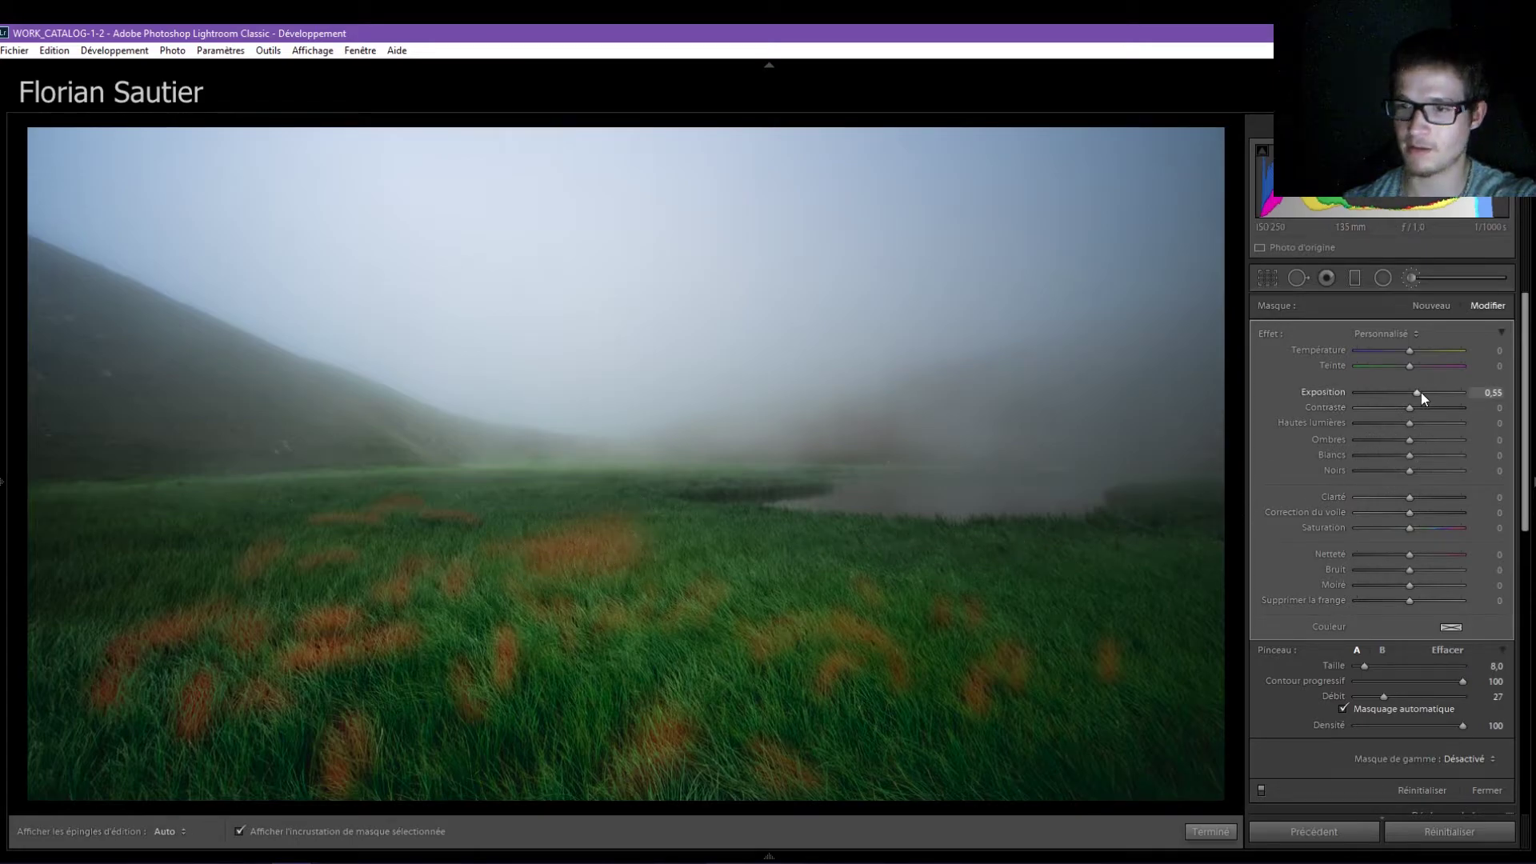
{"action": "key", "text": "o"}
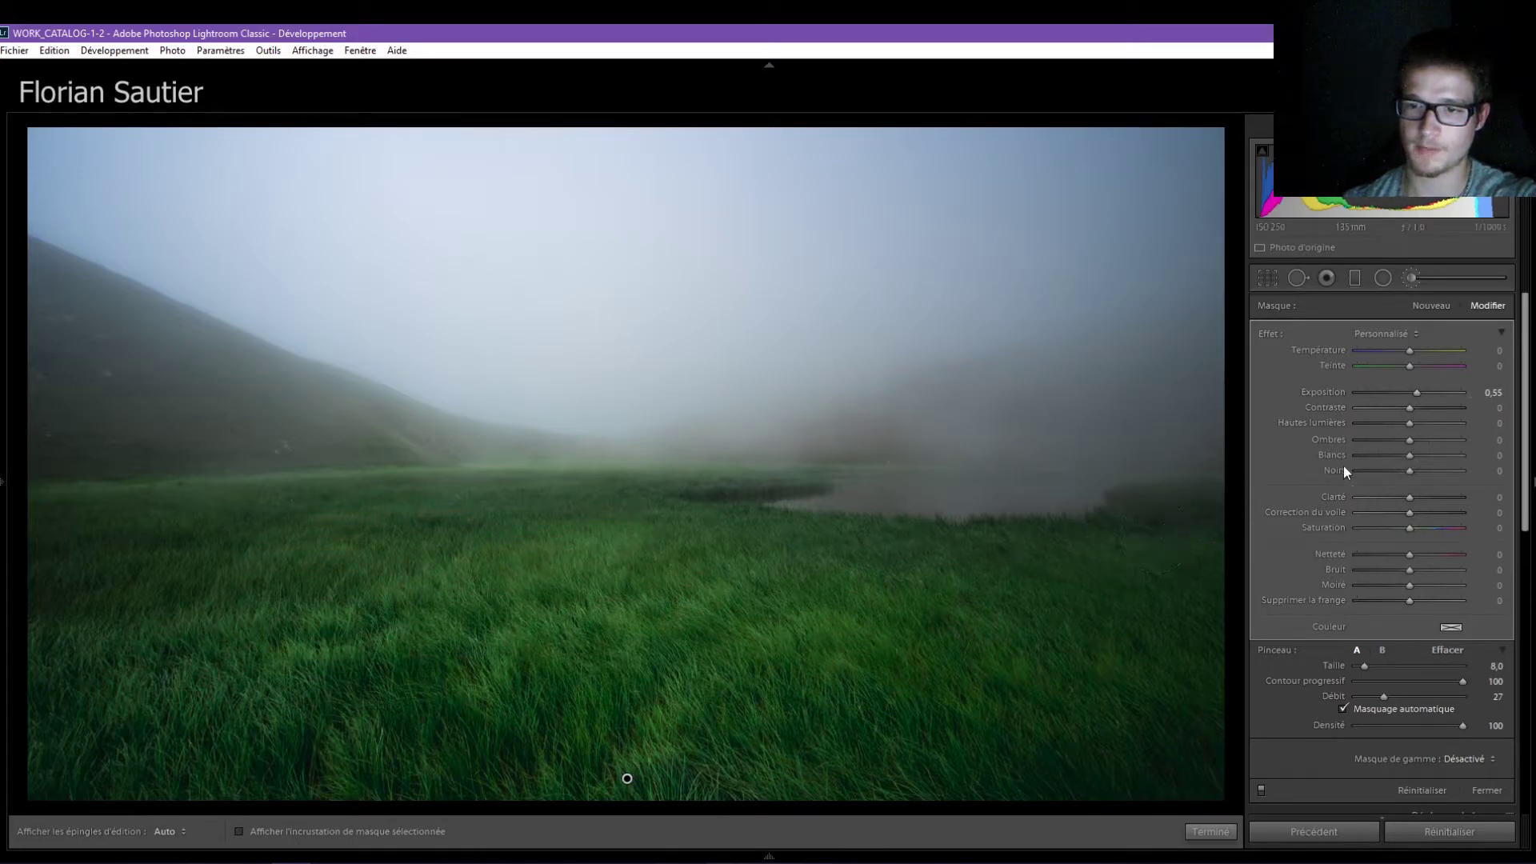
Create a new brush mask with exposure −0,25 and paint it over the darker areas of the foreground grass.
{"action": "left_click_drag", "start_coordinate": [1433, 395], "coordinate": [1407, 396]}
{"action": "left_click", "coordinate": [1405, 278]}
{"action": "left_click", "coordinate": [1406, 277]}
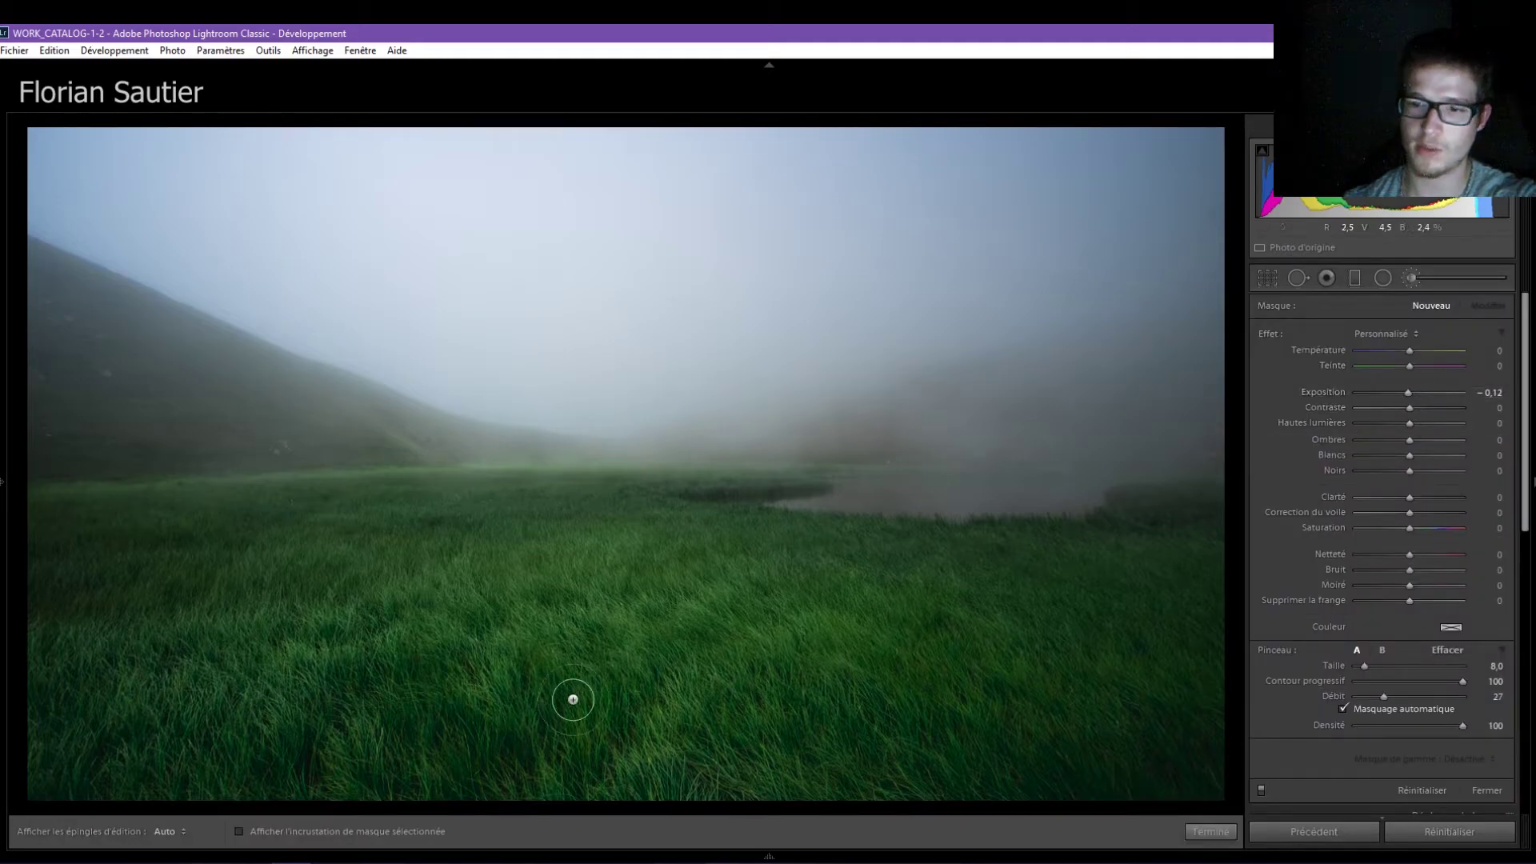
{"action": "scroll", "coordinate": [512, 726], "scroll_direction": "up", "scroll_amount": 1}
{"action": "key", "text": "h"}
{"action": "mouse_move", "coordinate": [480, 720]}
{"action": "left_mouse_down"}
{"action": "mouse_move", "coordinate": [439, 679]}
{"action": "mouse_move", "coordinate": [259, 712]}
{"action": "mouse_move", "coordinate": [268, 779]}
{"action": "mouse_move", "coordinate": [521, 769]}
{"action": "mouse_move", "coordinate": [686, 697]}
{"action": "mouse_move", "coordinate": [813, 755]}
{"action": "mouse_move", "coordinate": [778, 676]}
{"action": "mouse_move", "coordinate": [689, 645]}
{"action": "mouse_move", "coordinate": [837, 696]}
{"action": "mouse_move", "coordinate": [933, 694]}
{"action": "left_mouse_up"}
{"action": "scroll", "coordinate": [524, 638], "scroll_direction": "down", "scroll_amount": 1}
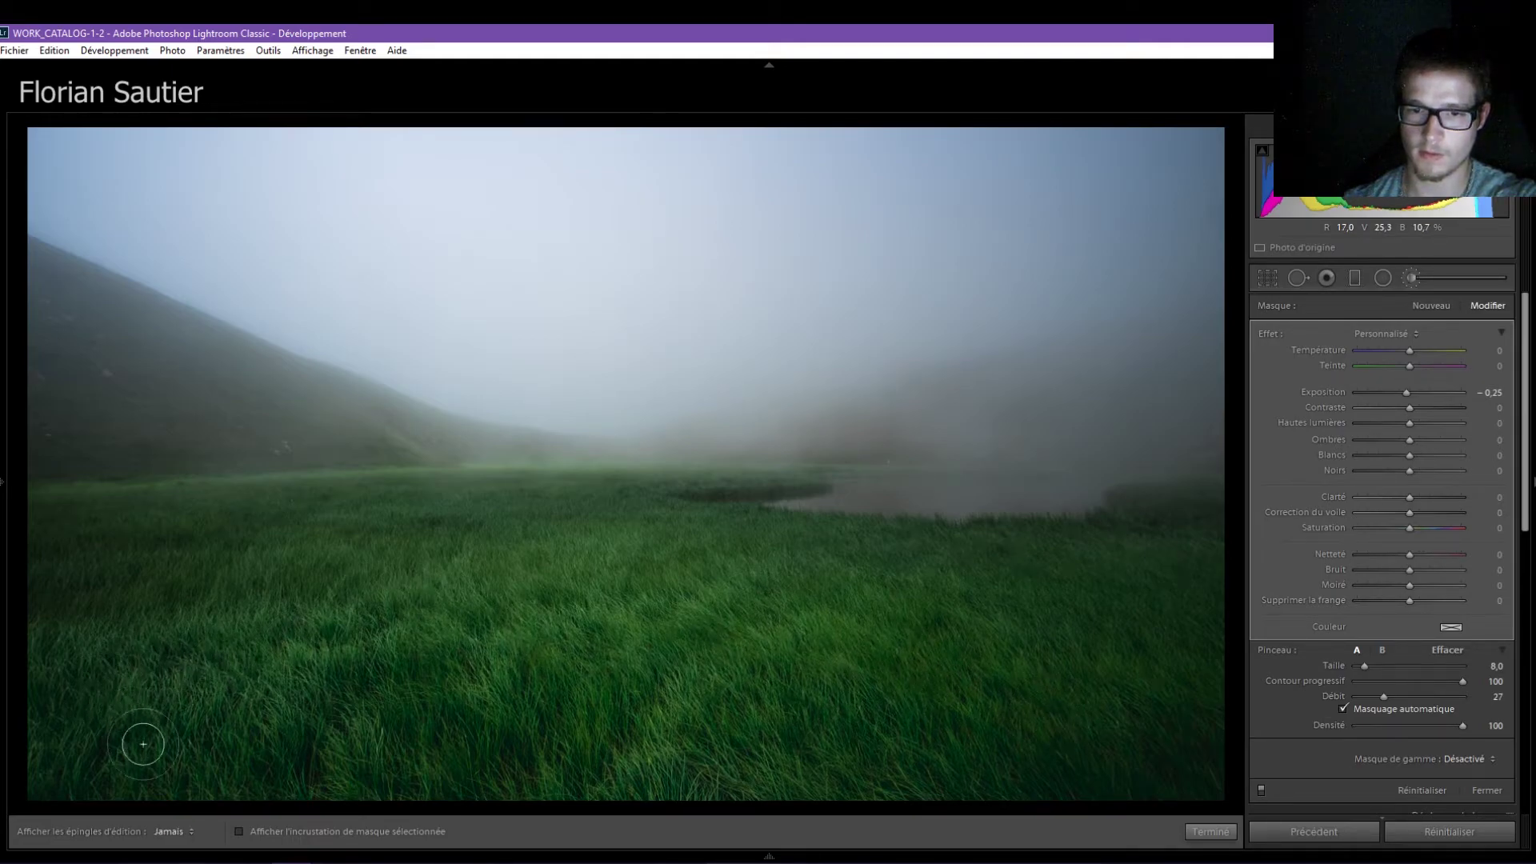
{"action": "key", "text": "h"}
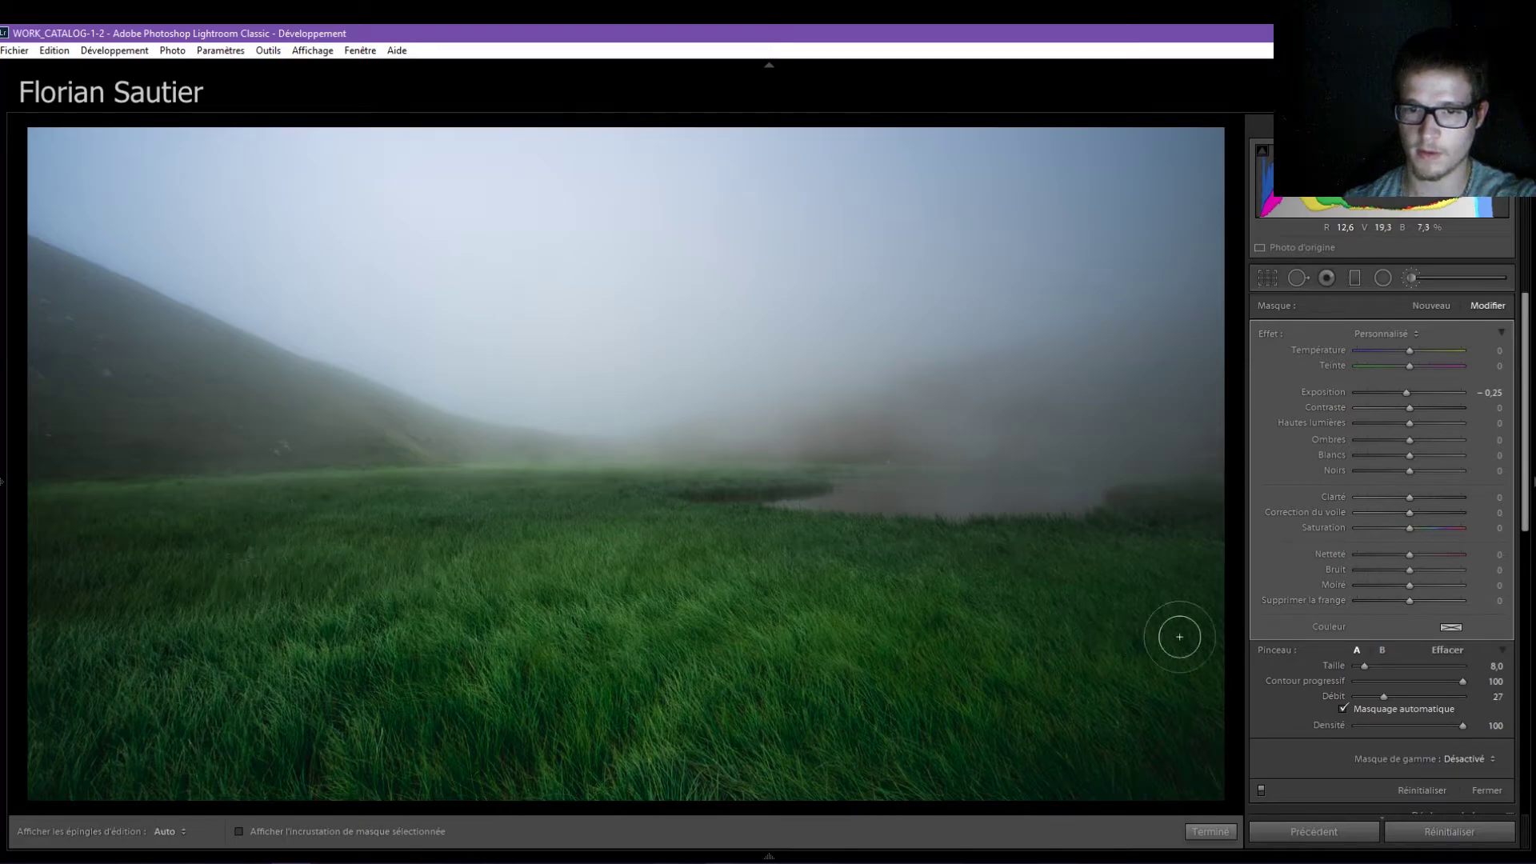
{"action": "key", "text": "k"}
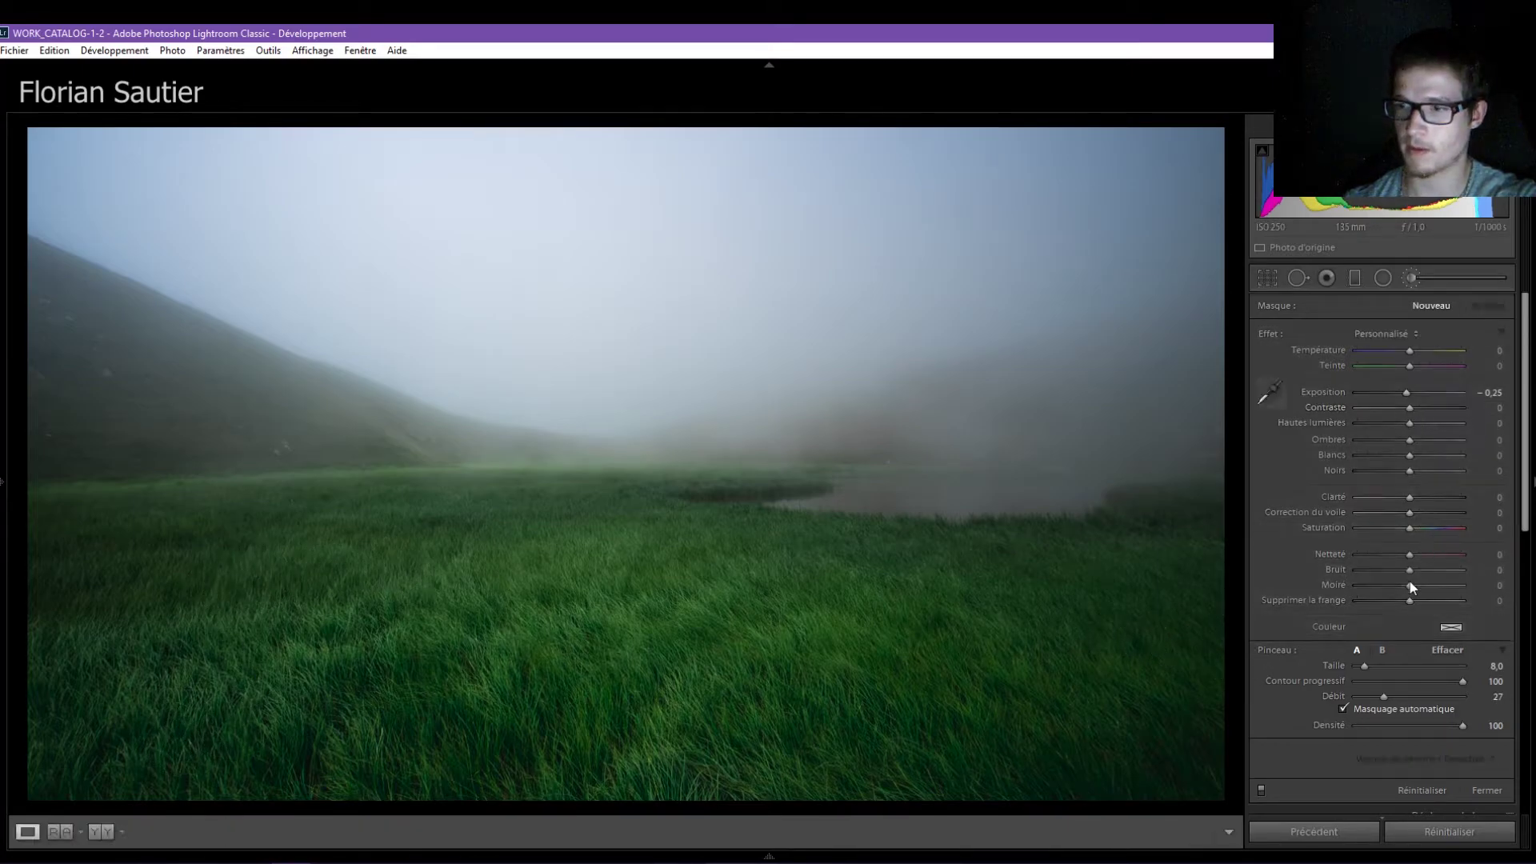
{"action": "left_click", "coordinate": [1414, 277]}
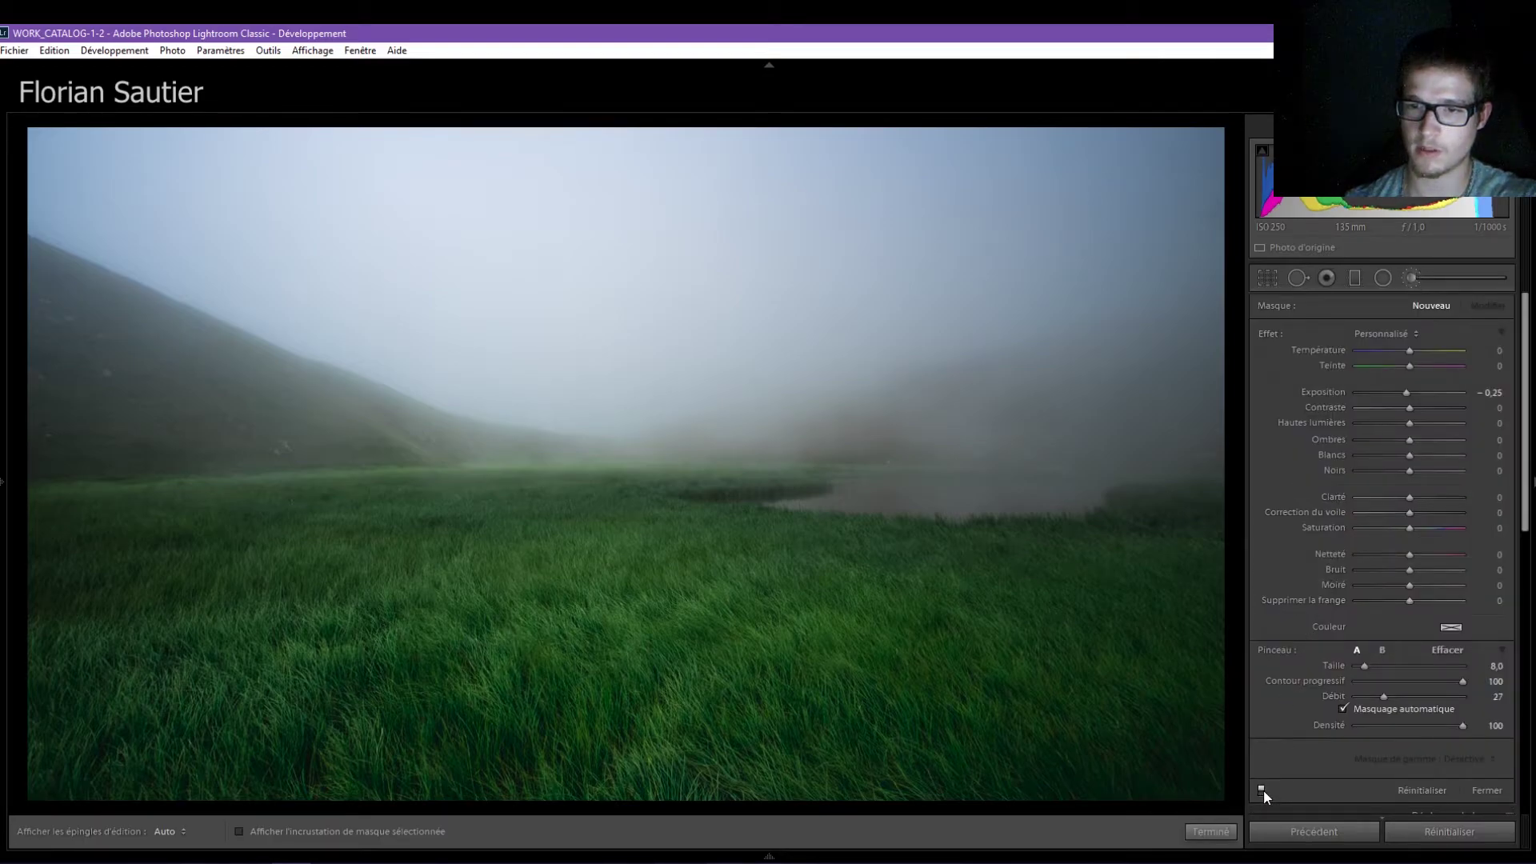
Draw a wide radial filter centred on the grass, set its exposure to 0,31 and invert its mask.
{"action": "left_click", "coordinate": [1382, 278]}
{"action": "left_click_drag", "start_coordinate": [315, 622], "coordinate": [644, 653]}
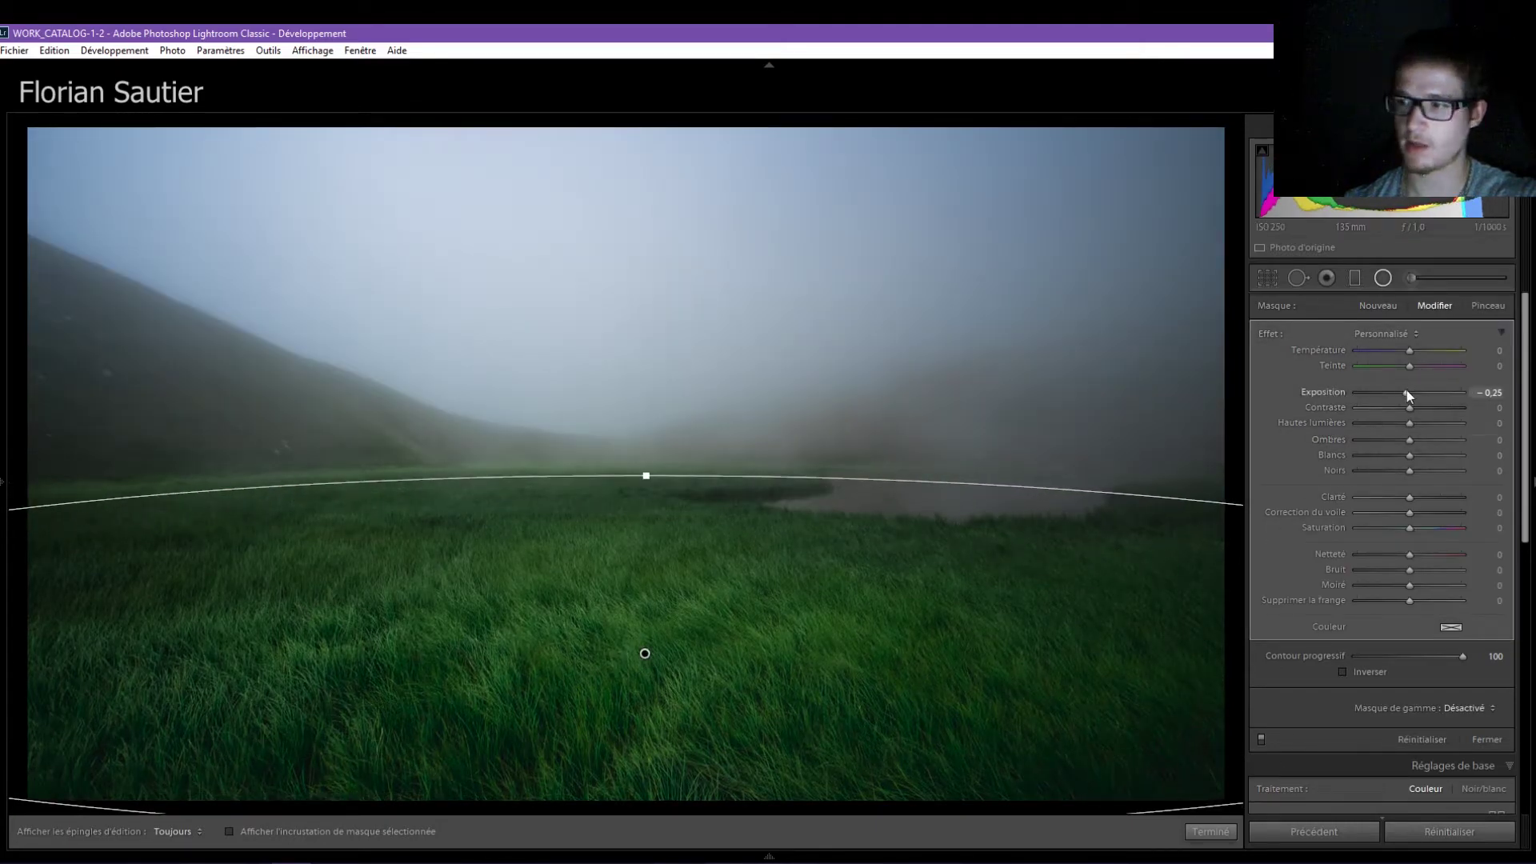
{"action": "left_click_drag", "start_coordinate": [1408, 390], "coordinate": [1413, 390]}
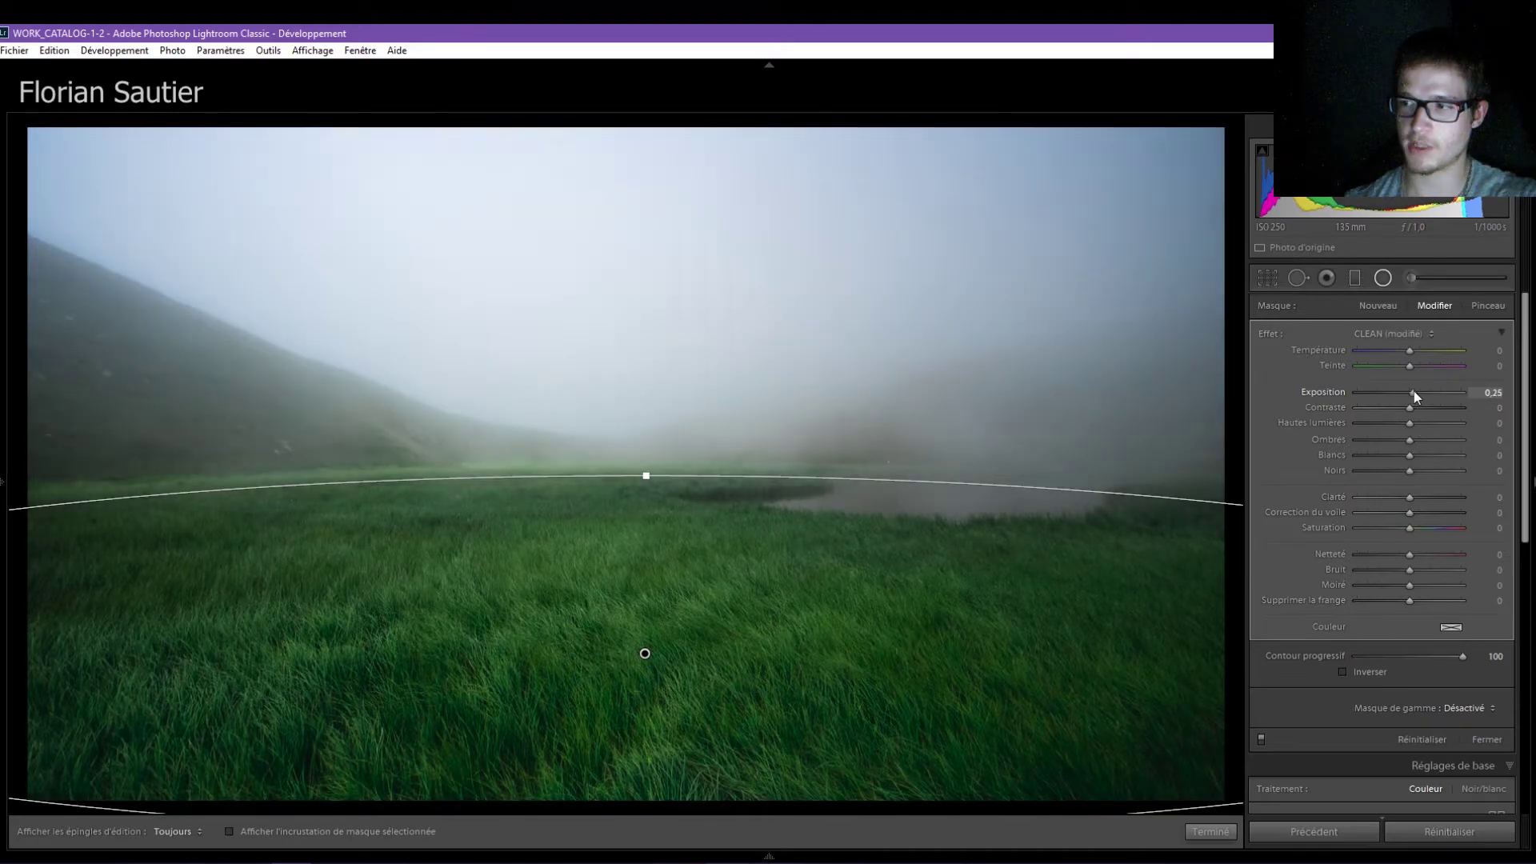
{"action": "left_click", "coordinate": [1352, 673]}
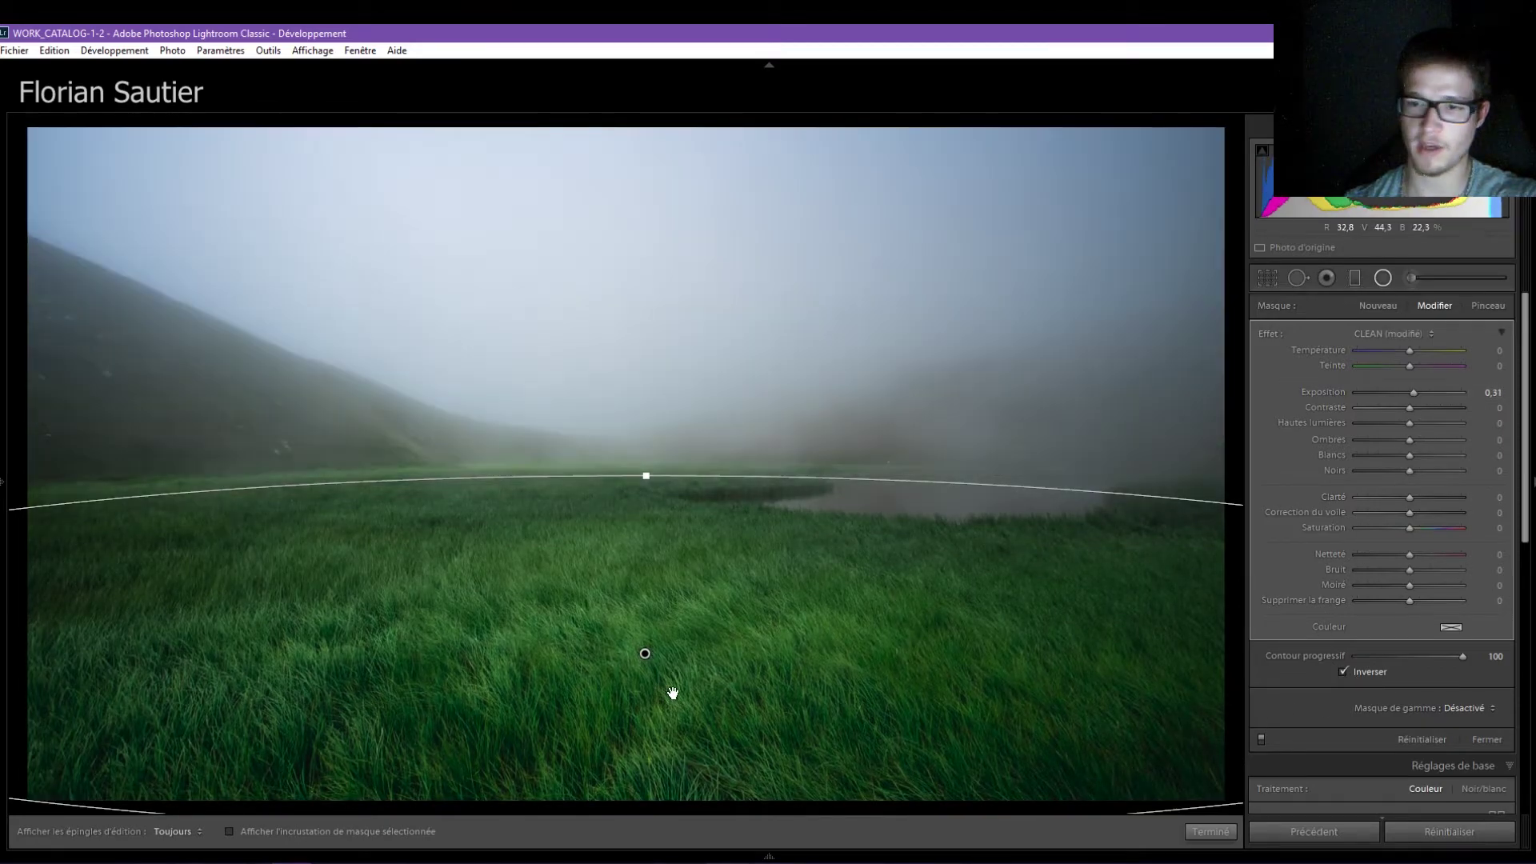
Move the radial filter slightly upward, raise its contrast and stretch its upper edge into the fog.
{"action": "left_click_drag", "start_coordinate": [645, 656], "coordinate": [647, 646]}
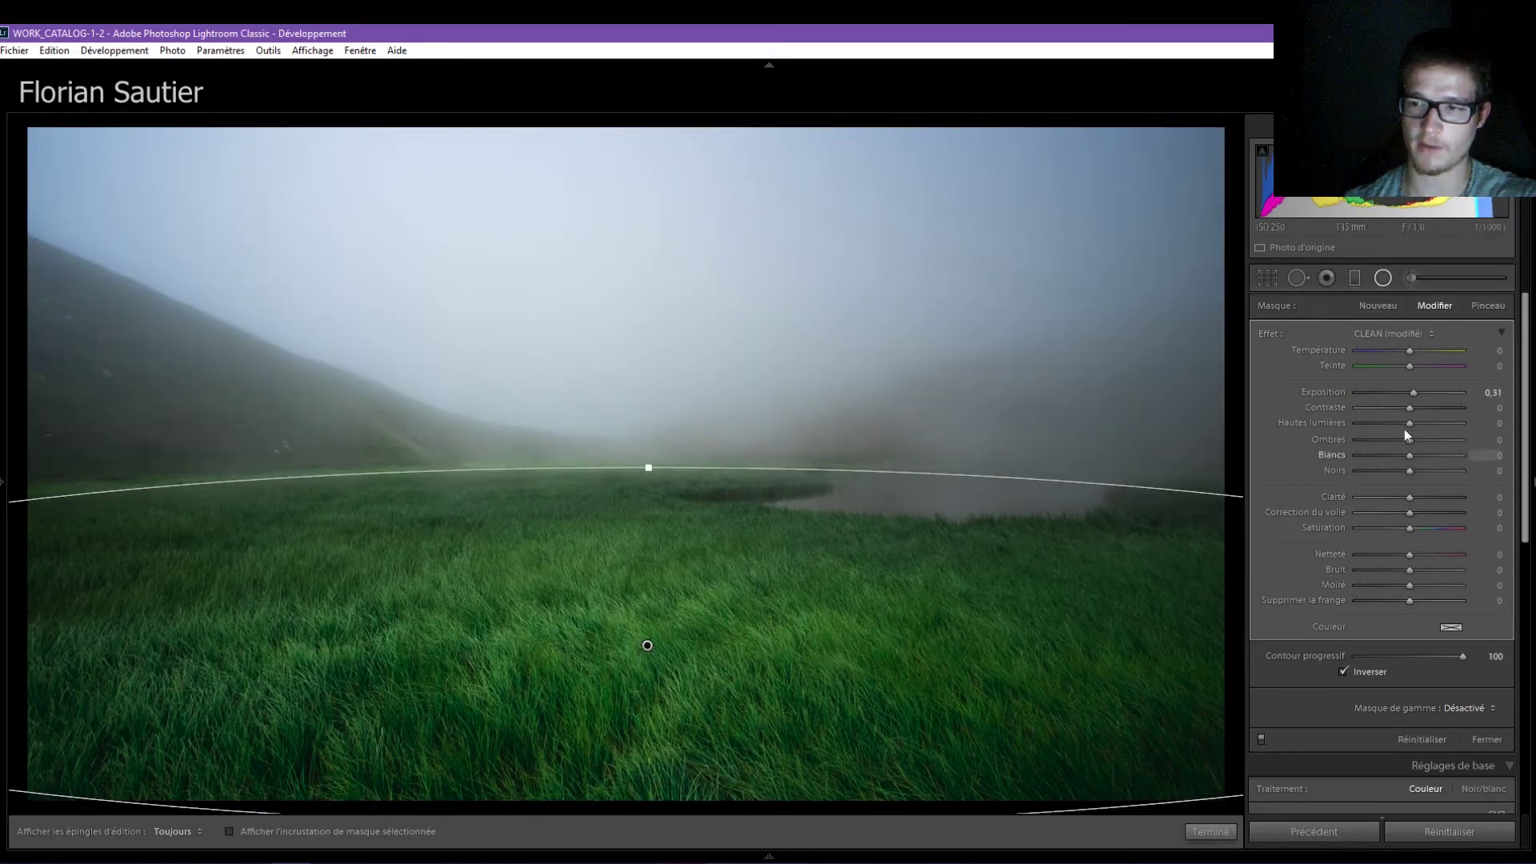
{"action": "left_click_drag", "start_coordinate": [1409, 410], "coordinate": [1416, 410]}
{"action": "left_click_drag", "start_coordinate": [648, 467], "coordinate": [648, 407]}
{"action": "key", "text": "shift+m"}
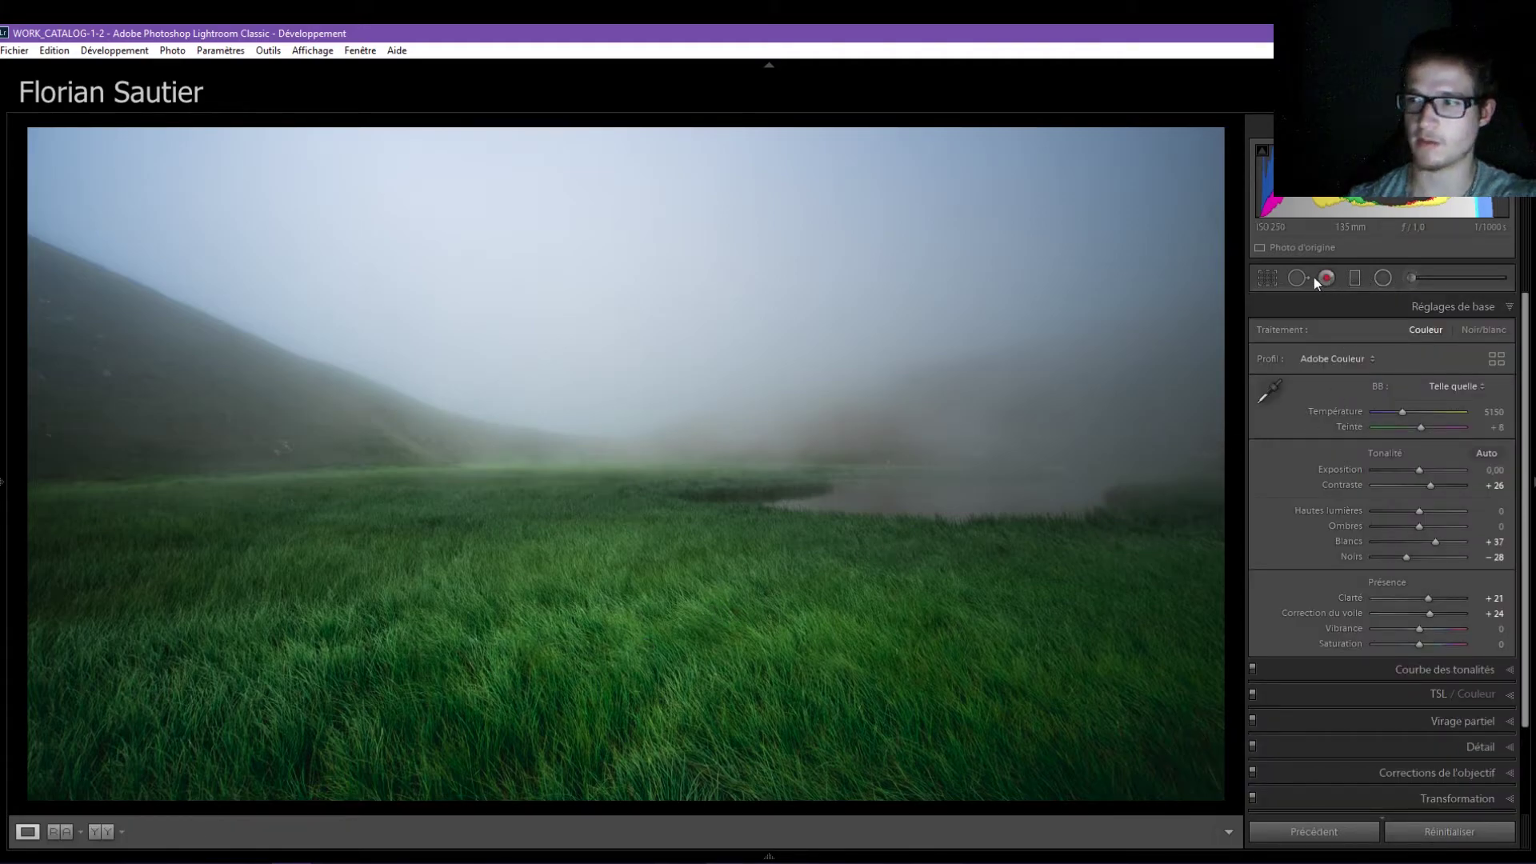
Darken the sky with a graduated filter running from the horizon upward at exposure −0,25.
{"action": "left_click", "coordinate": [1354, 277]}
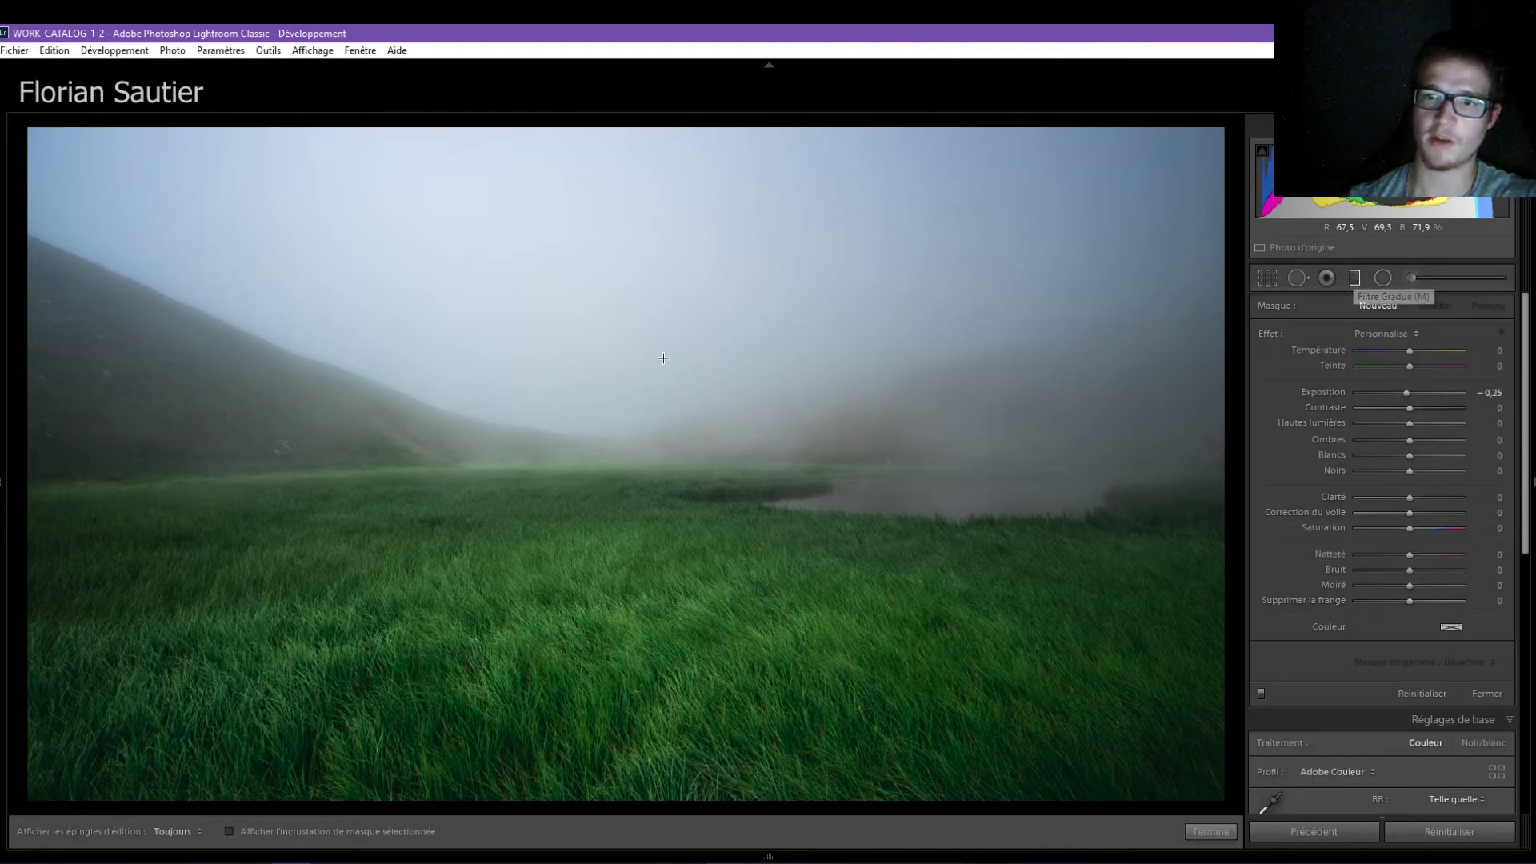
{"action": "mouse_move", "coordinate": [636, 408]}
{"action": "left_mouse_down"}
{"action": "mouse_move", "coordinate": [631, 470]}
{"action": "mouse_move", "coordinate": [698, 283]}
{"action": "left_mouse_up"}
{"action": "left_click_drag", "start_coordinate": [645, 380], "coordinate": [648, 357]}
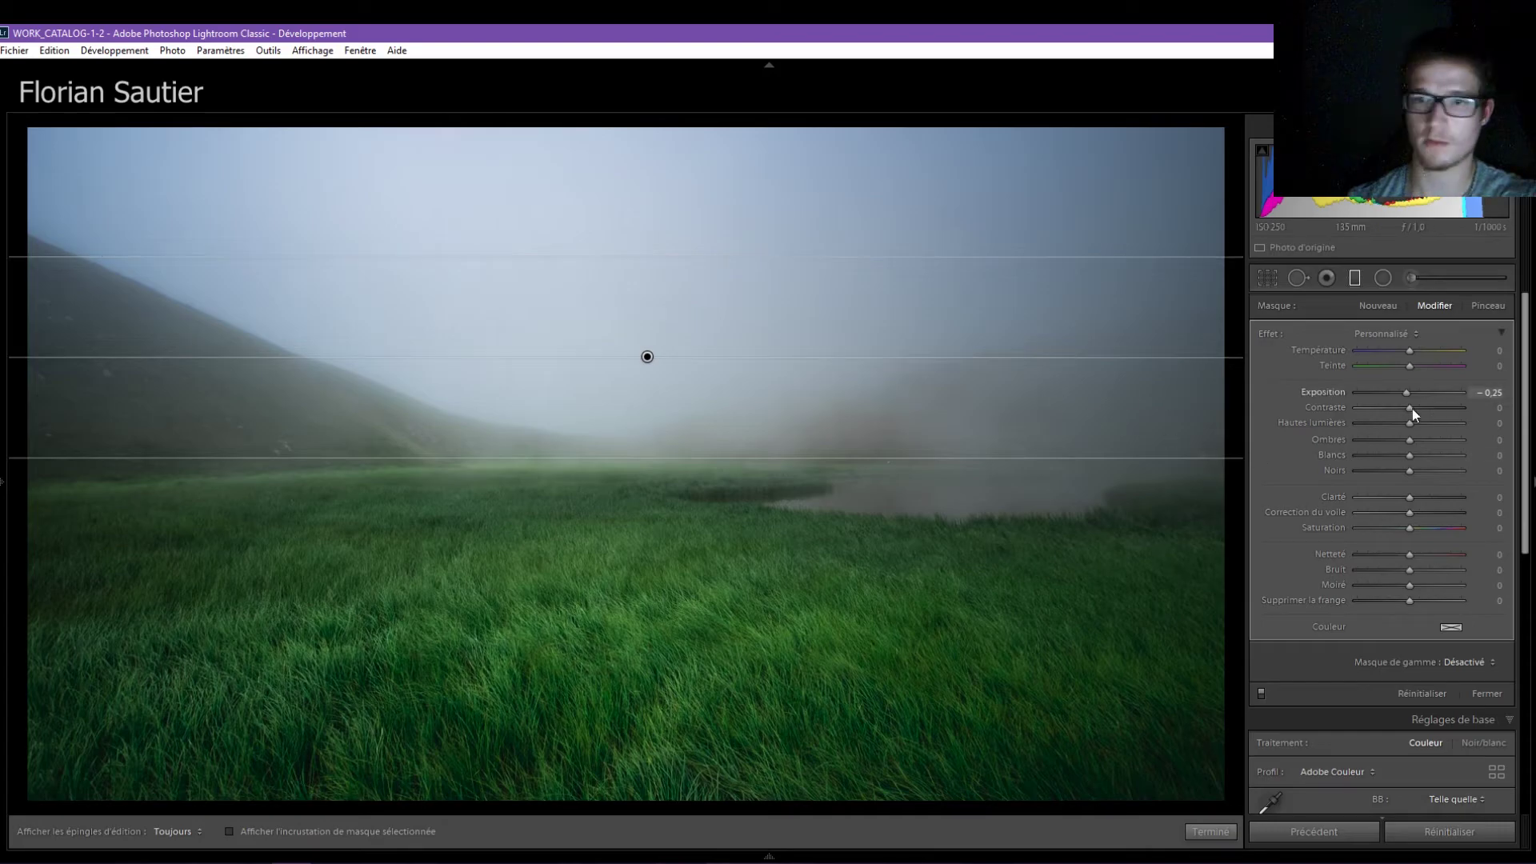
{"action": "key", "text": "m"}
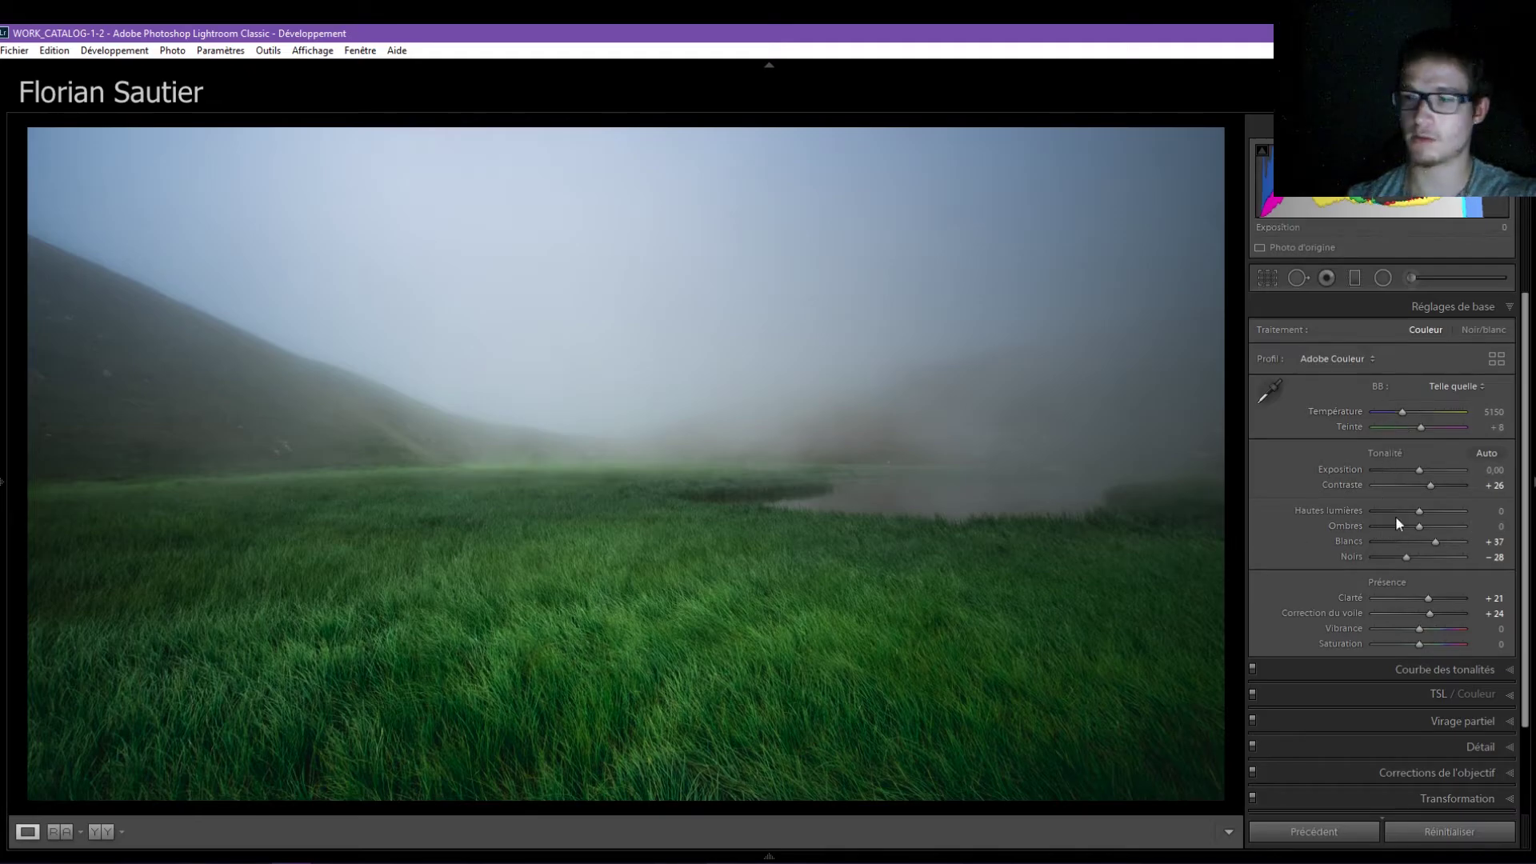
Set the sharpening amount to 92 with masking 43, and the luminance noise reduction to 8.
{"action": "scroll", "coordinate": [1392, 658], "scroll_direction": "down", "scroll_amount": 1}
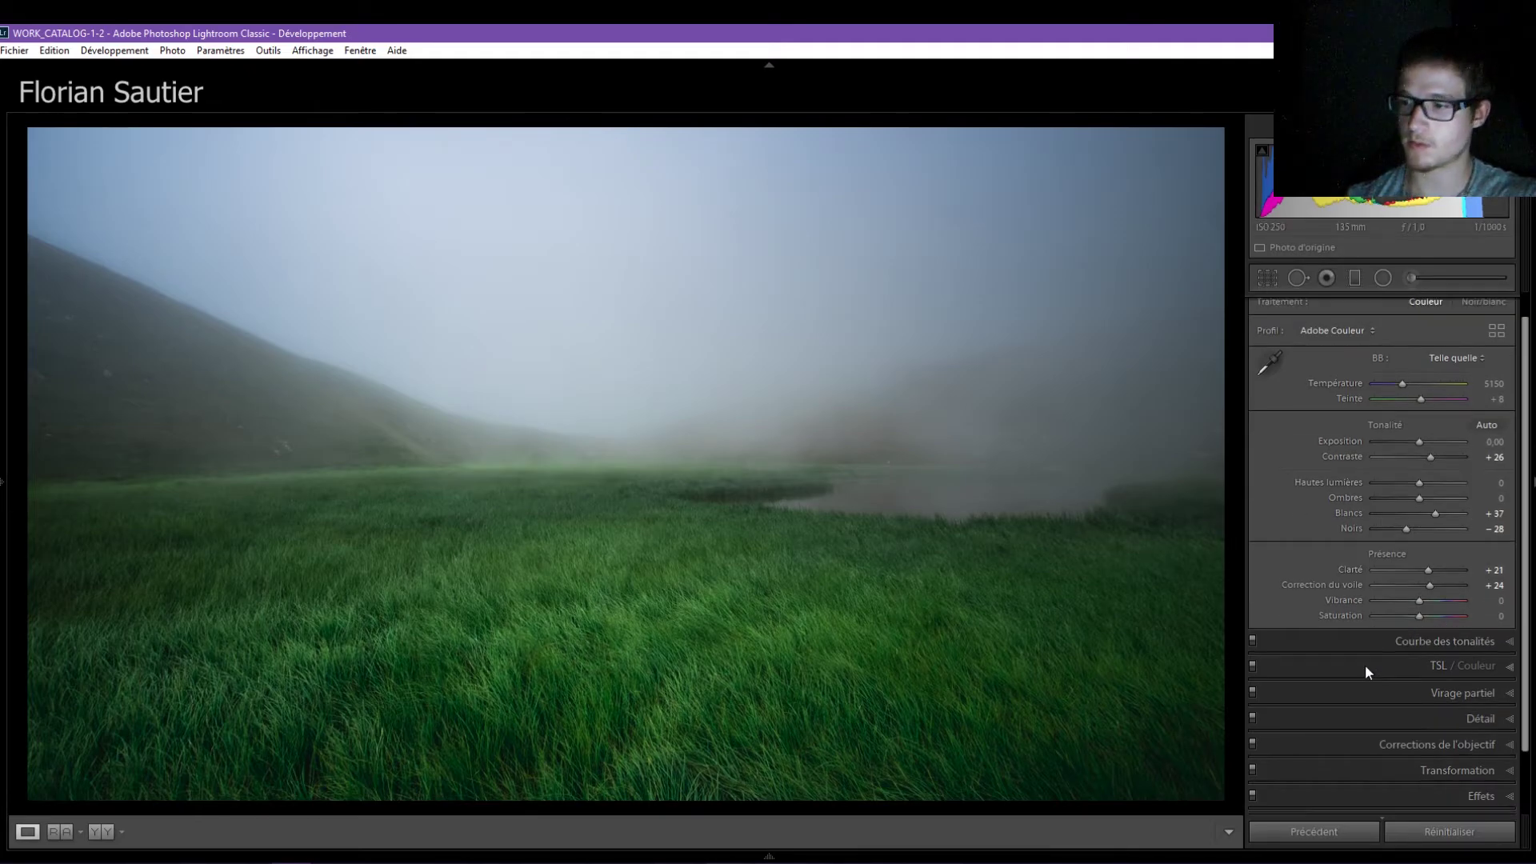
{"action": "left_click", "coordinate": [1381, 720]}
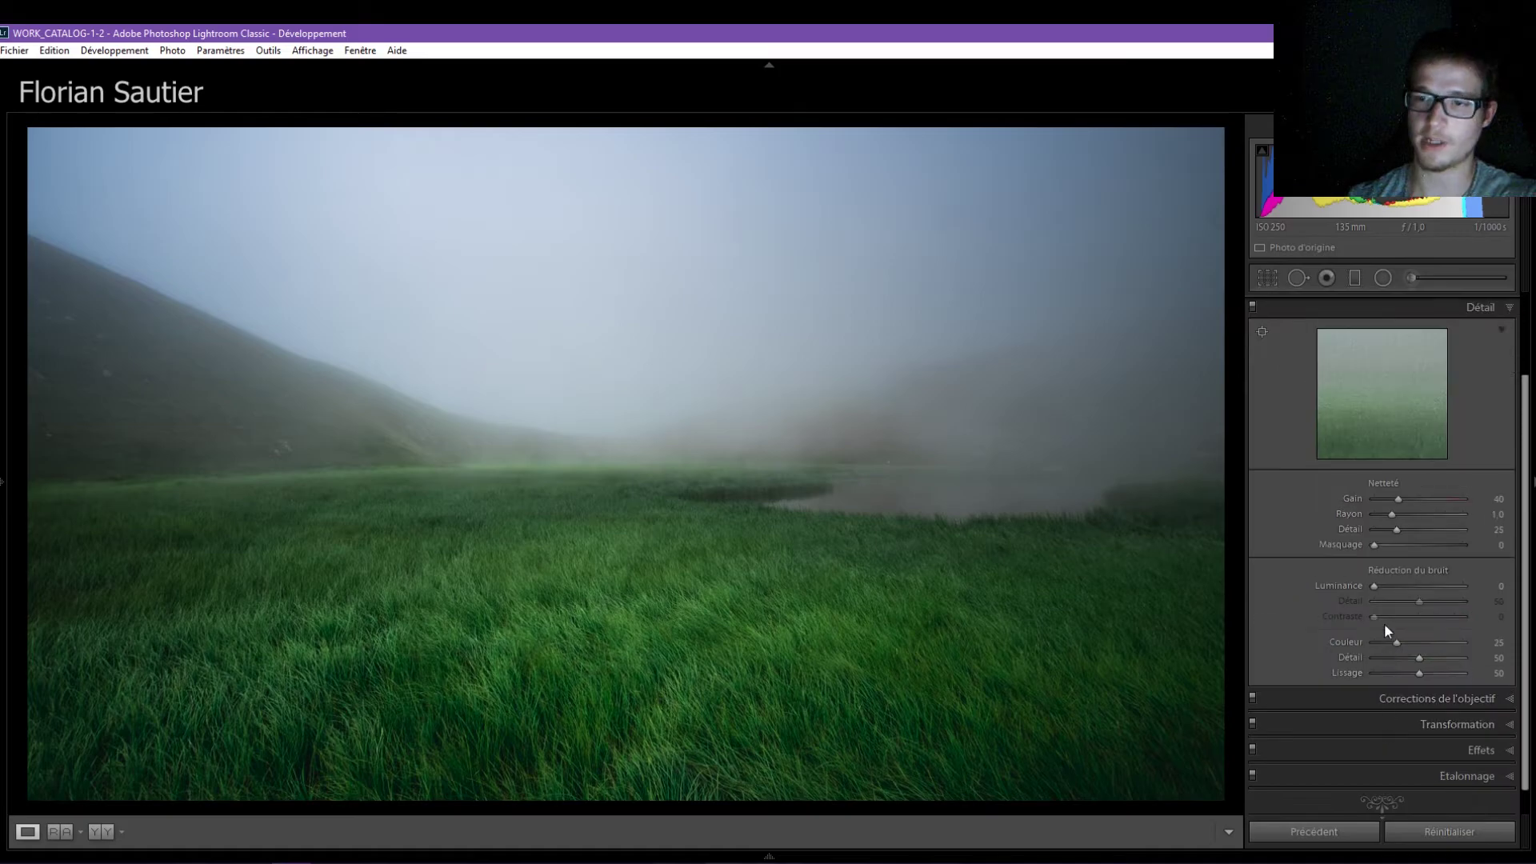
{"action": "left_click_drag", "start_coordinate": [1453, 497], "coordinate": [1428, 497]}
{"action": "left_click_drag", "start_coordinate": [1372, 542], "coordinate": [1413, 546]}
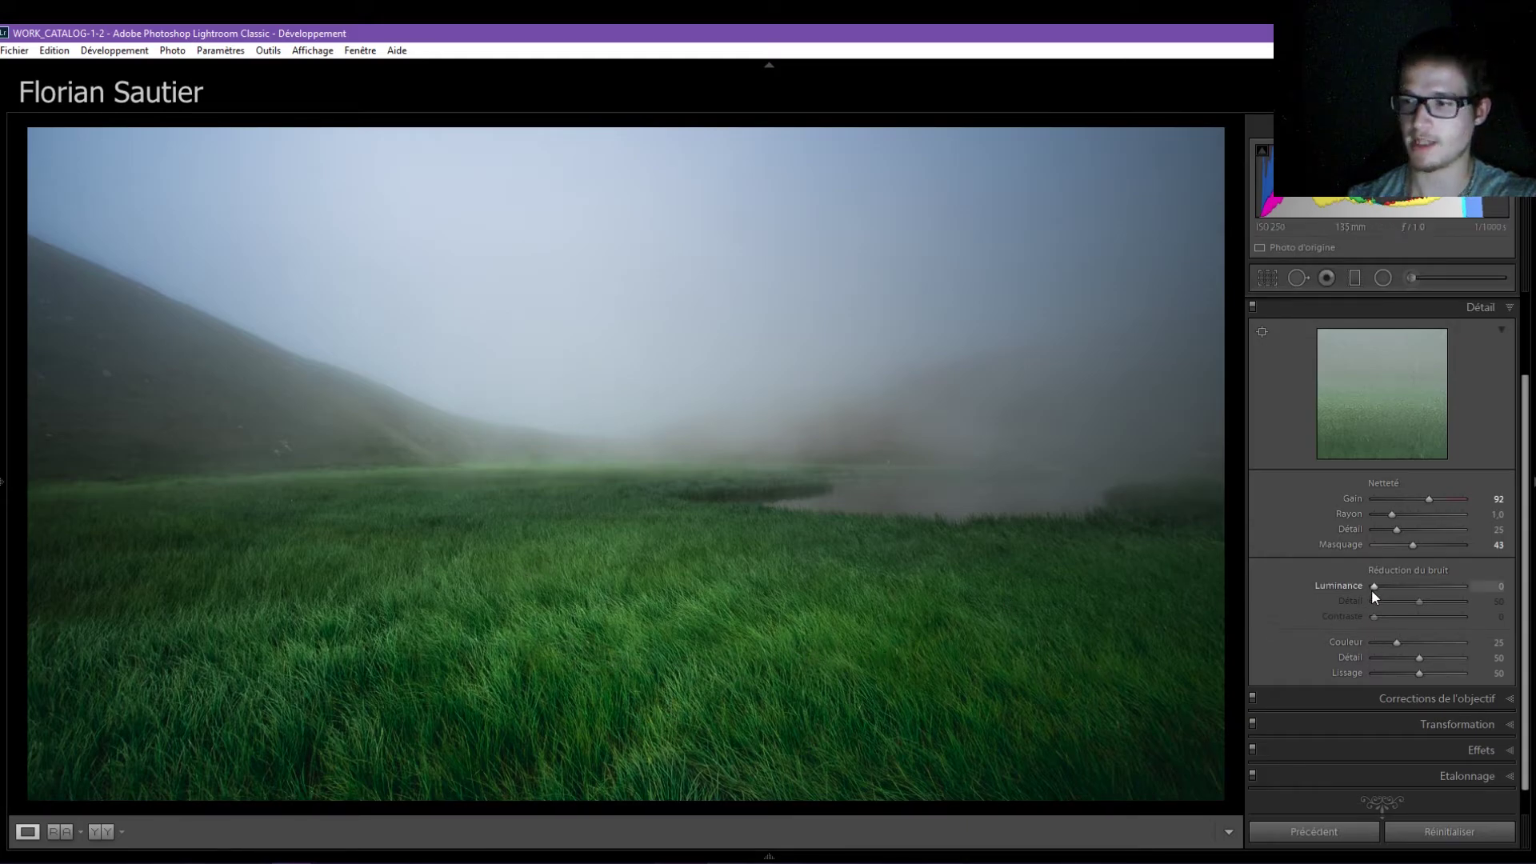
{"action": "left_click_drag", "start_coordinate": [1380, 587], "coordinate": [1385, 588]}
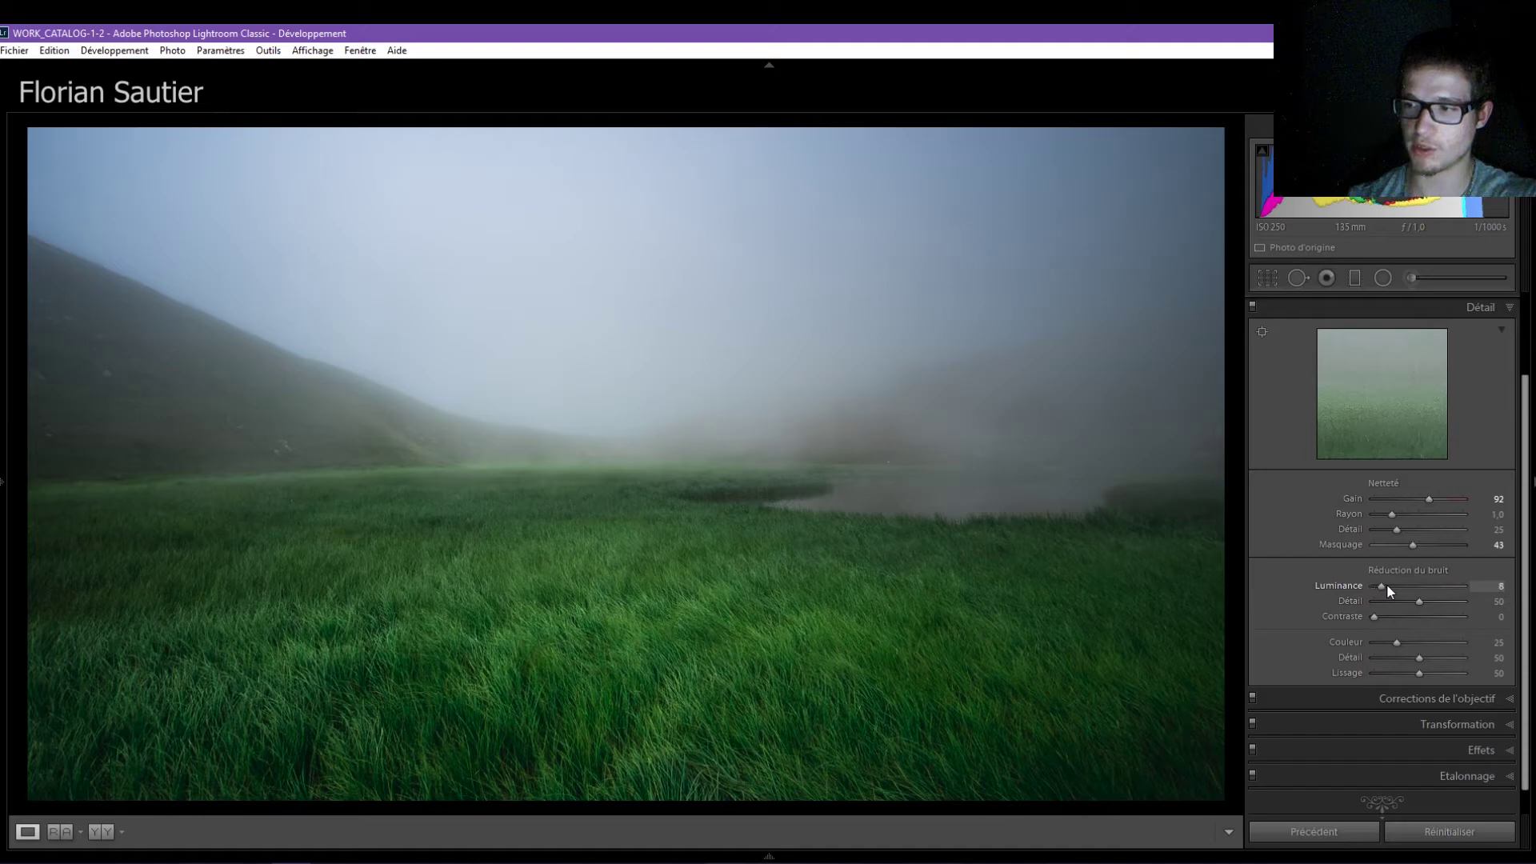
Hide the side panels and compare the original and edited photo side by side.
{"action": "scroll", "coordinate": [1272, 380], "scroll_direction": "up", "scroll_amount": 2}
{"action": "scroll", "coordinate": [1280, 375], "scroll_direction": "up", "scroll_amount": 3}
{"action": "key", "text": "Tab"}
{"action": "key", "text": "y"}
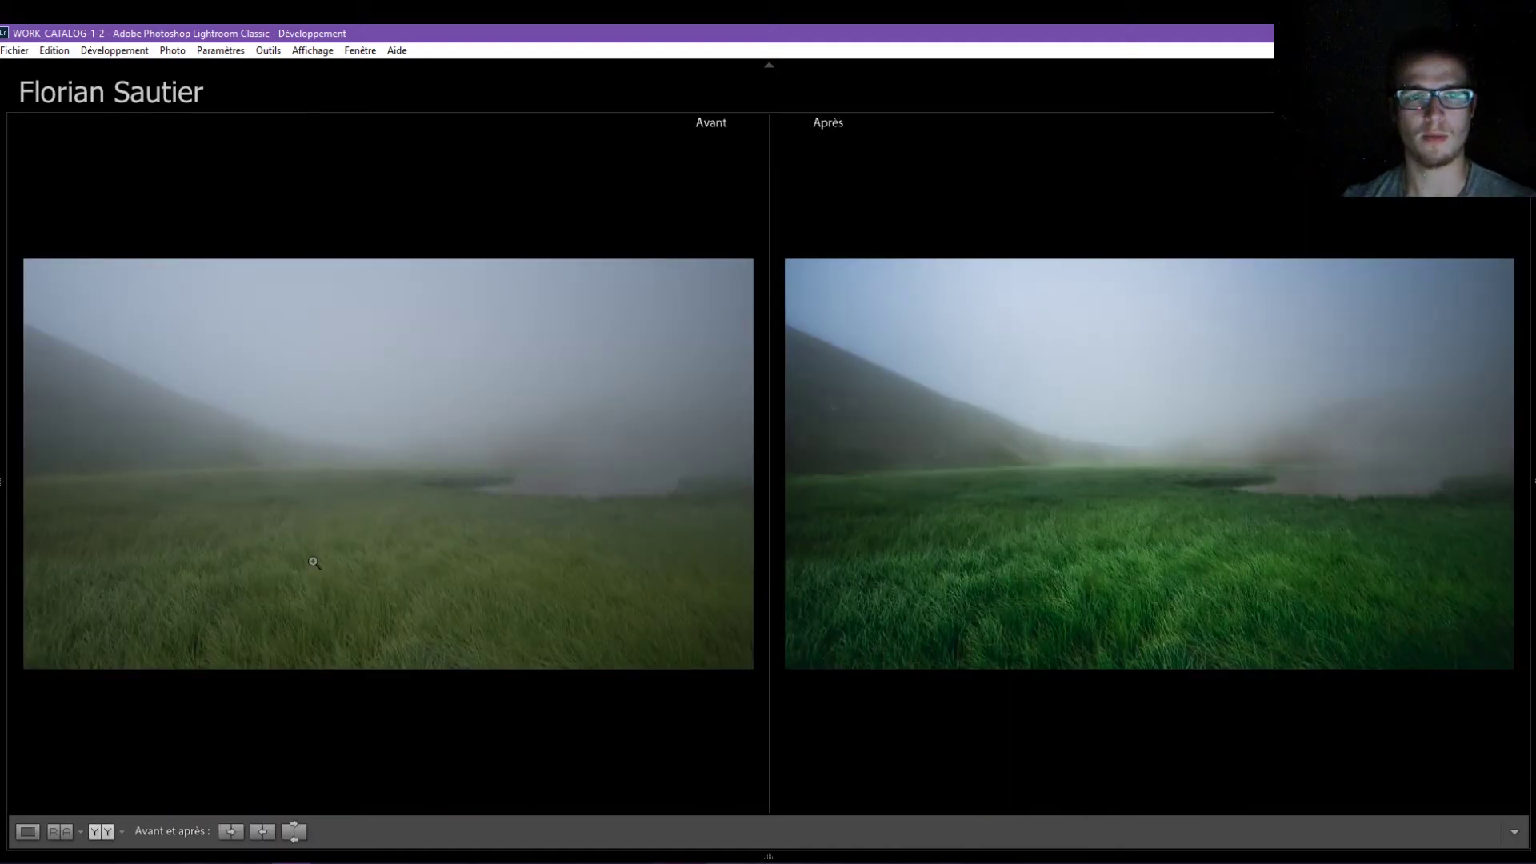